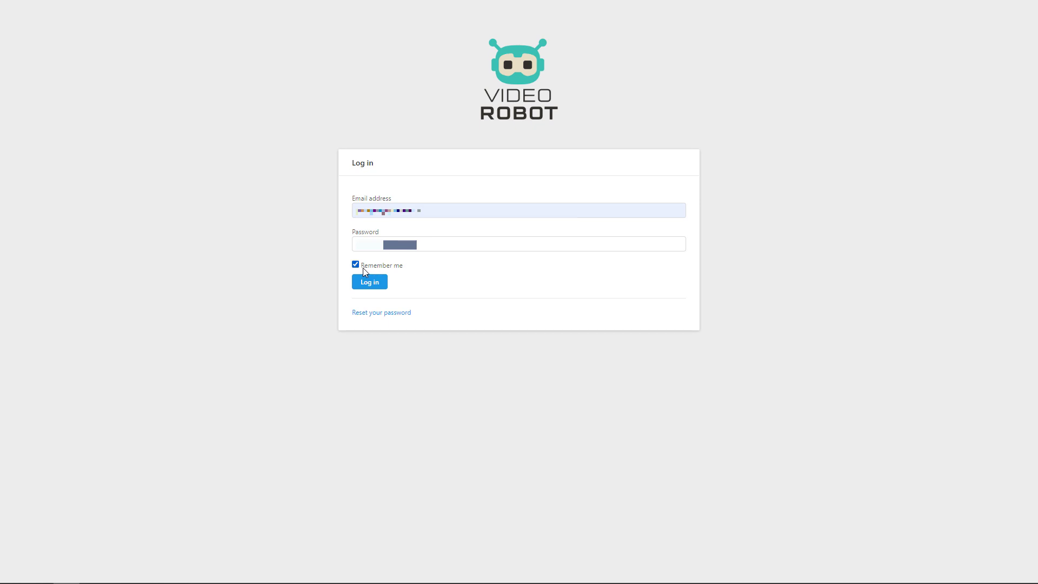
Log in to VideoRobot with the filled-in email and password, Remember me checked.
left_click(359, 284)
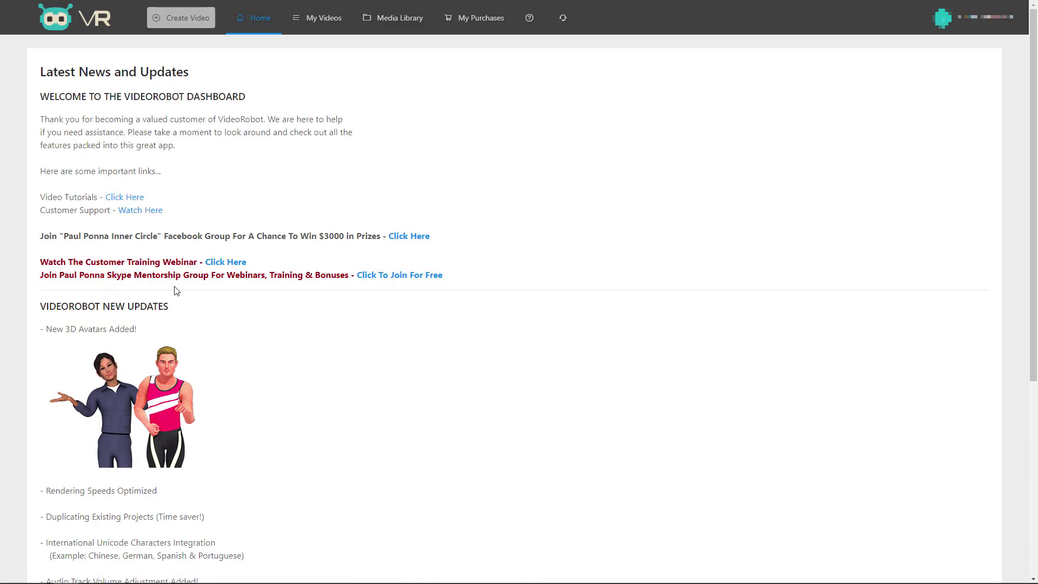
Skim the Home dashboard news, then go to the My Videos page.
scroll(178, 298, "down", 6)
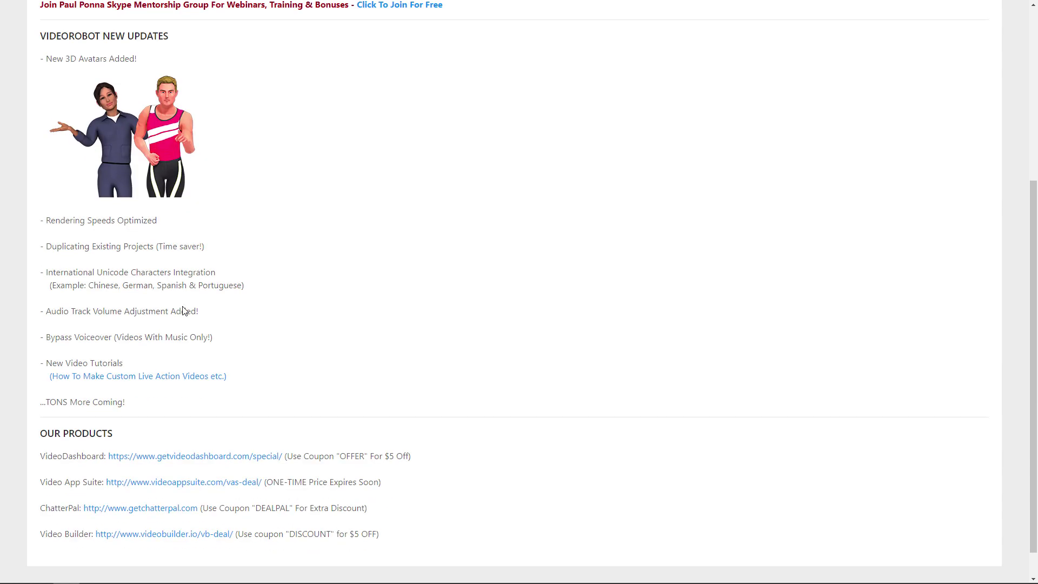
scroll(183, 306, "up", 6)
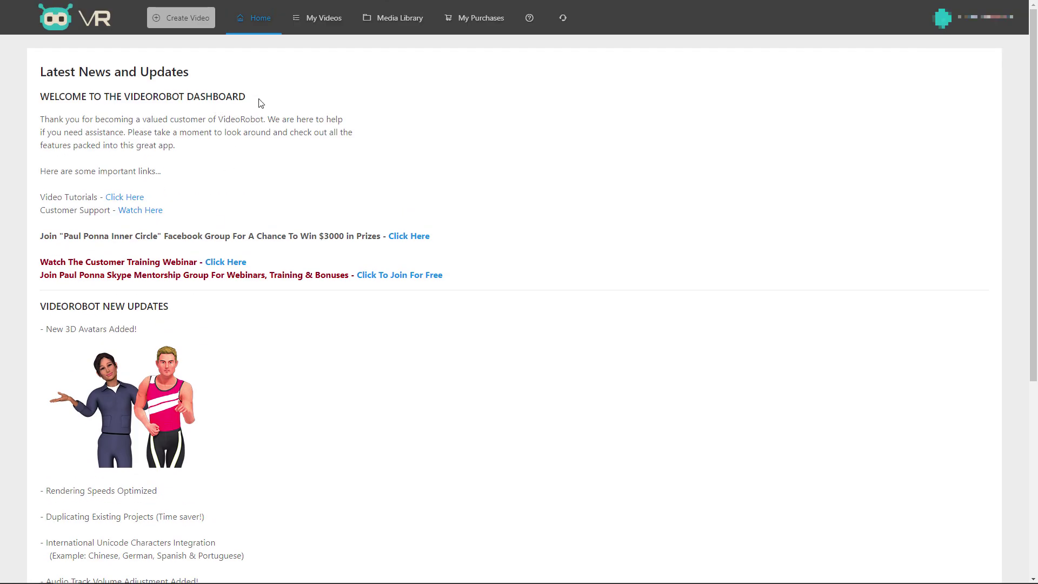
left_click(303, 19)
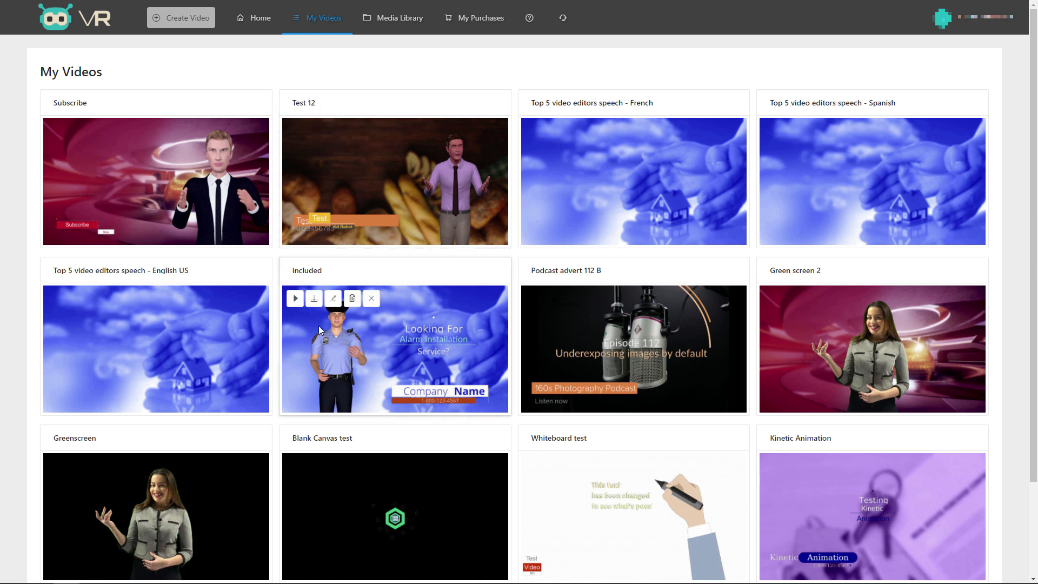
Scroll down and back up through the My Videos project list.
scroll(287, 335, "down", 2)
scroll(311, 342, "up", 2)
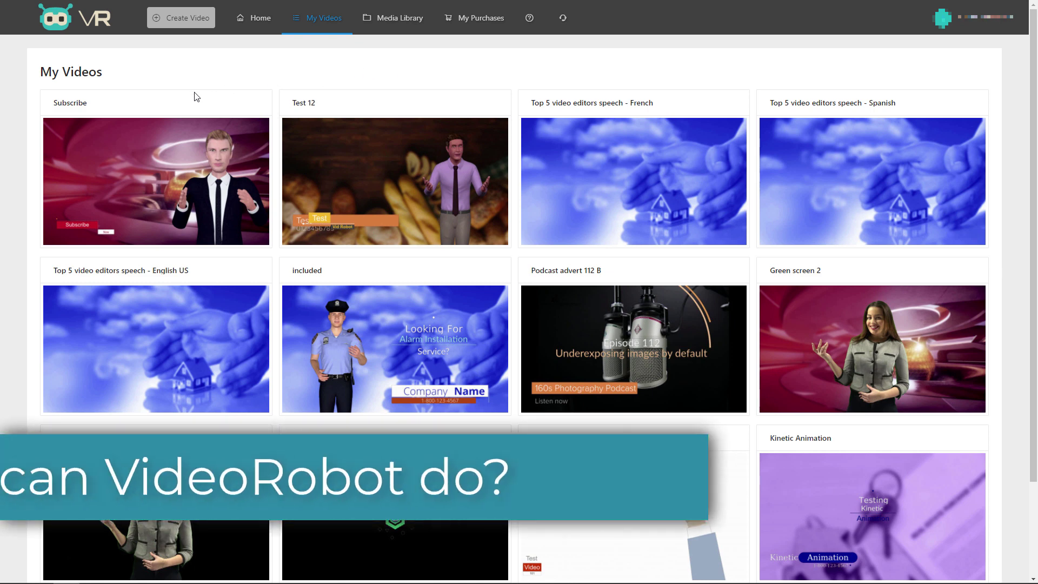
Preview the Subscribe video, then the Podcast advert 112 B video.
left_click(57, 130)
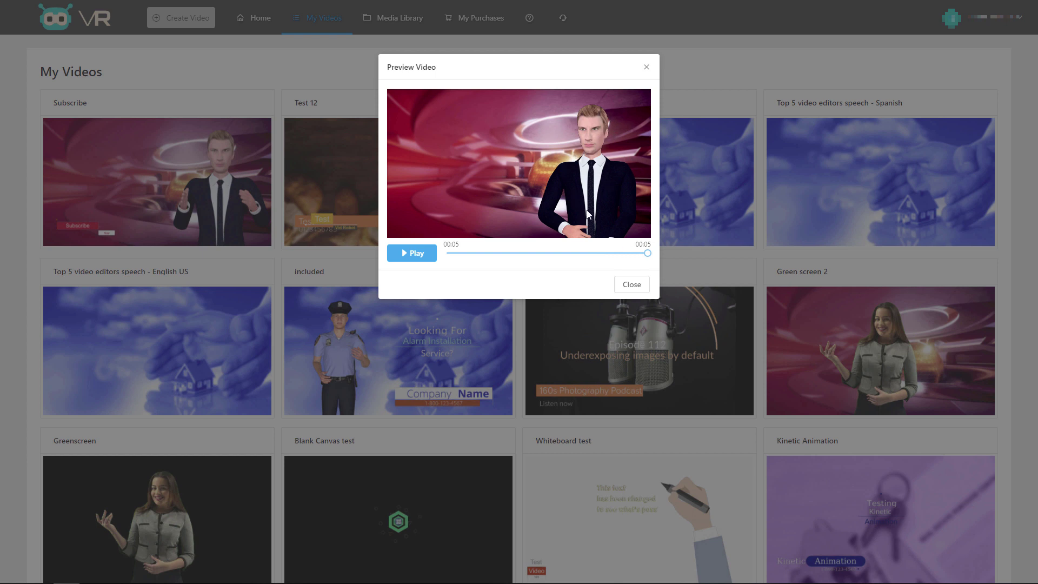
left_click(646, 67)
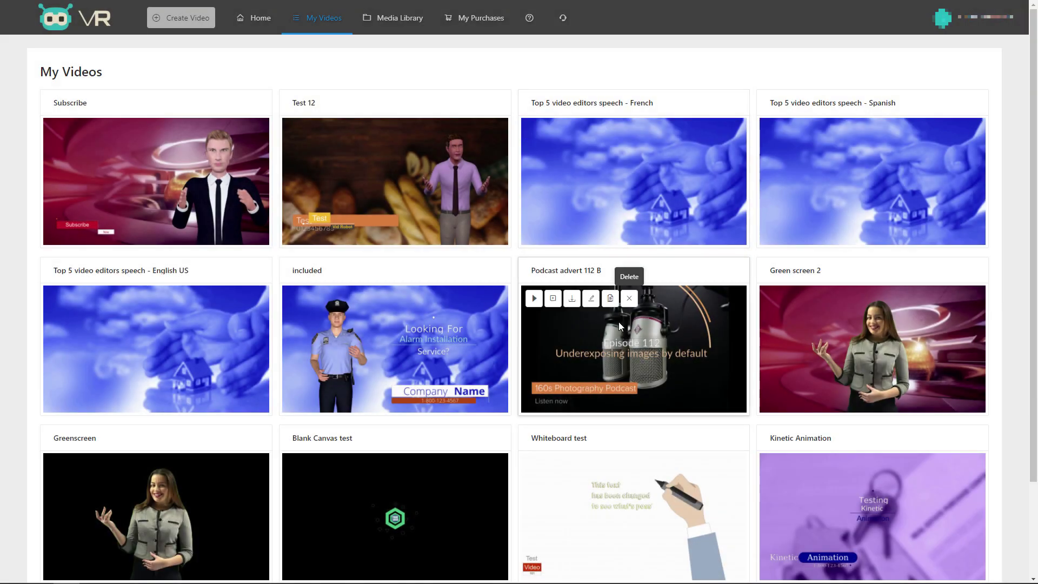
left_click(263, 255)
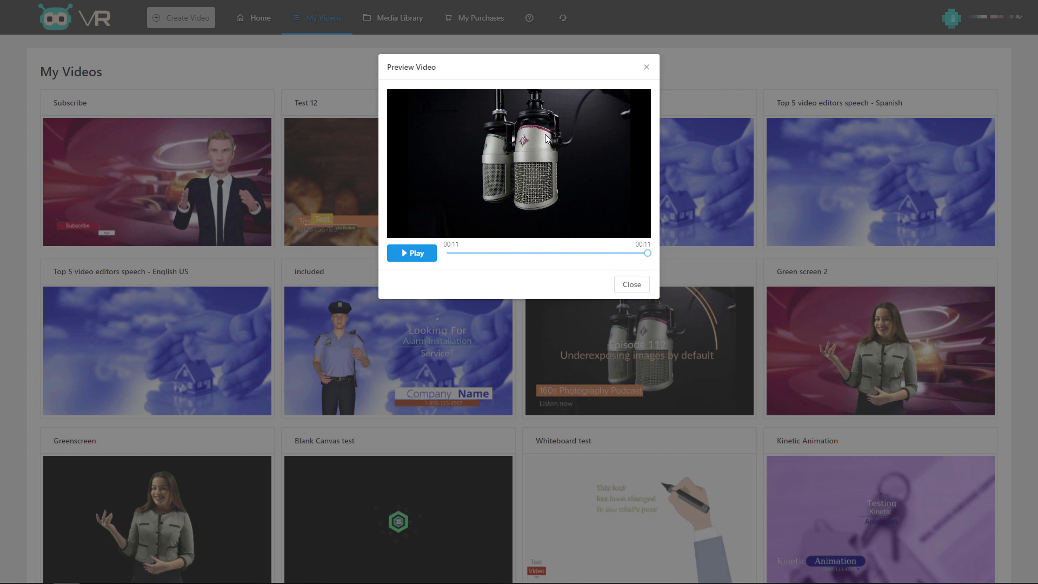
left_click(646, 67)
Preview the Greenscreen video, restart it from the beginning, and close the preview.
scroll(456, 323, "down", 3)
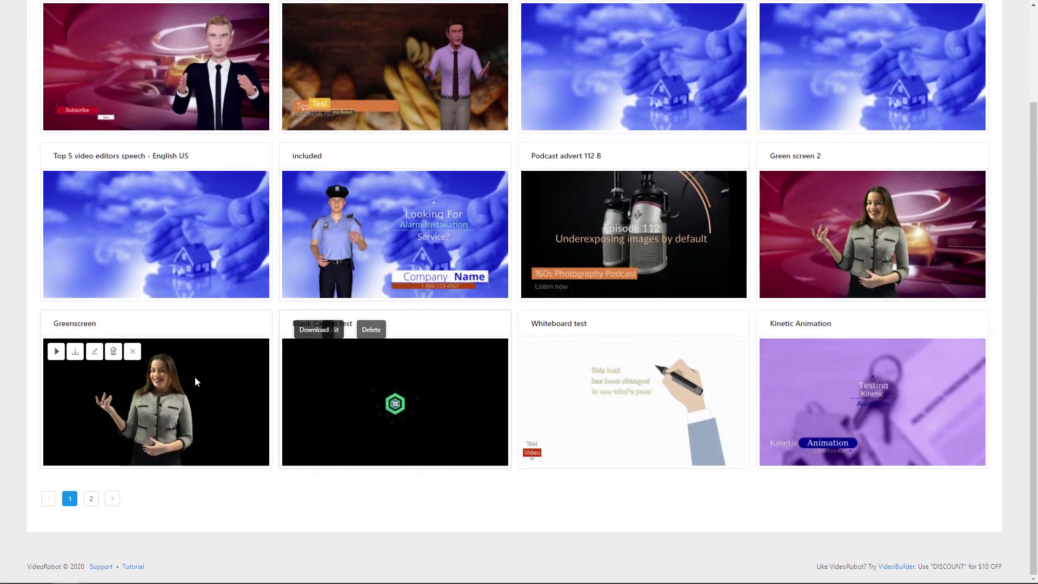
left_click(56, 351)
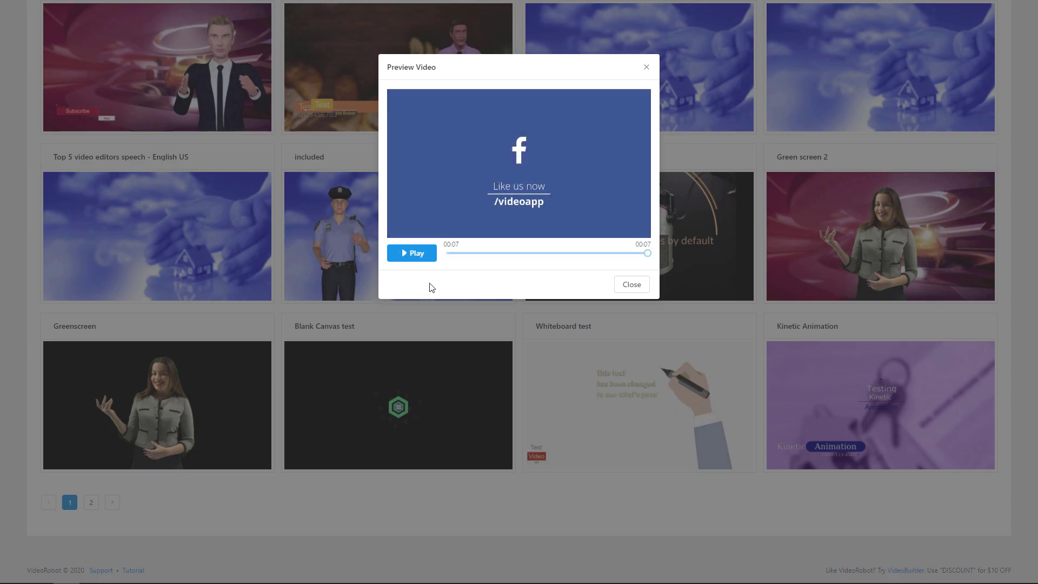
left_click(463, 253)
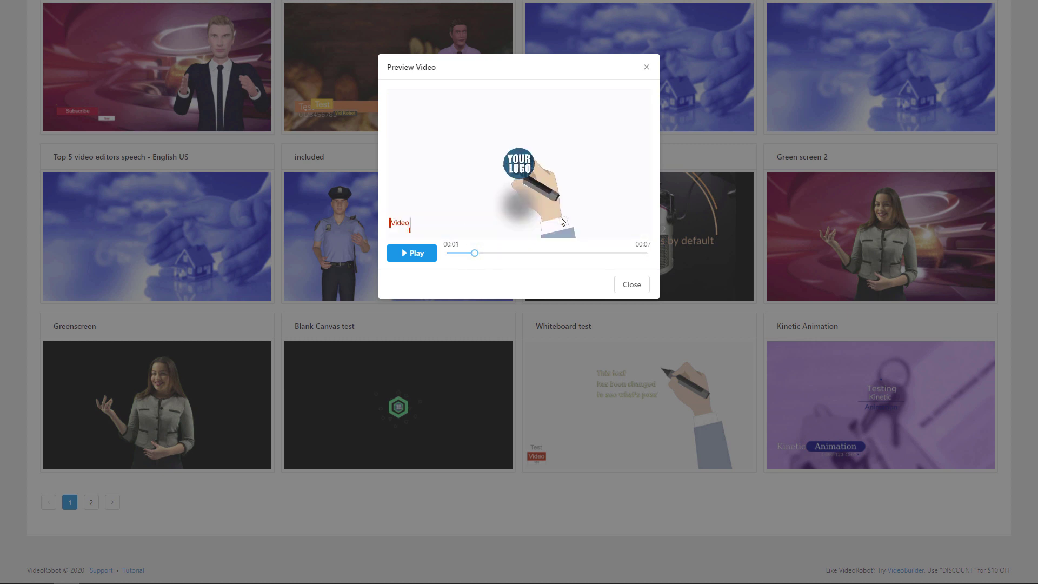
left_click(646, 68)
mouse_move(470, 394)
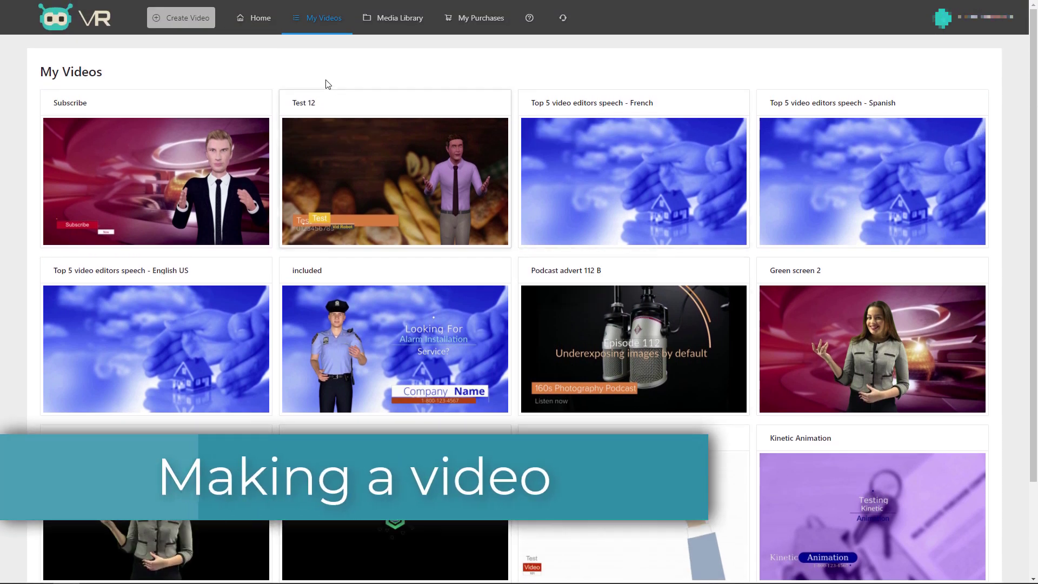
Start a new video, compare the video types, and settle on 3D Avatar Templates.
left_click(187, 18)
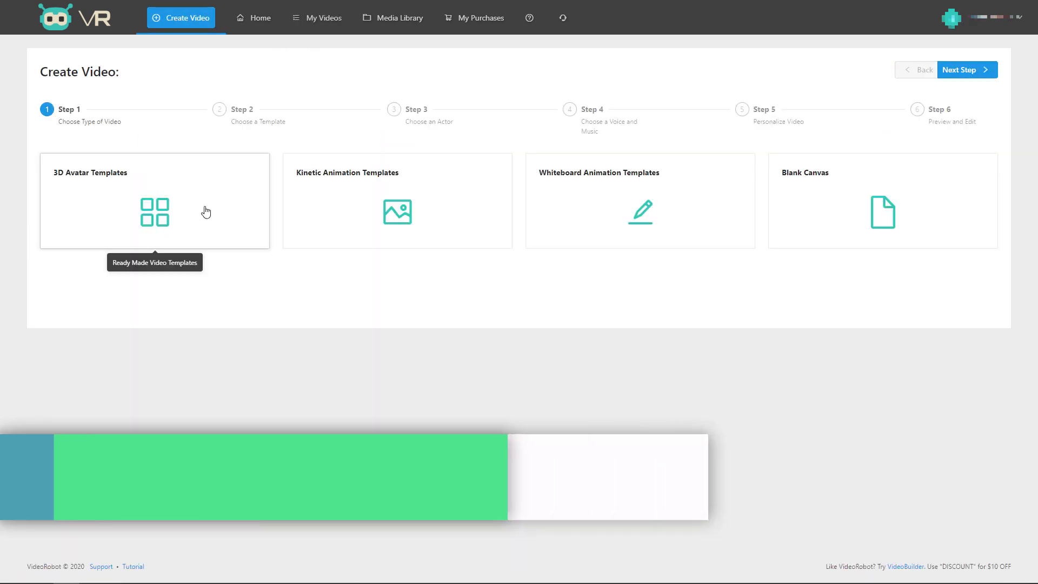
left_click(206, 211)
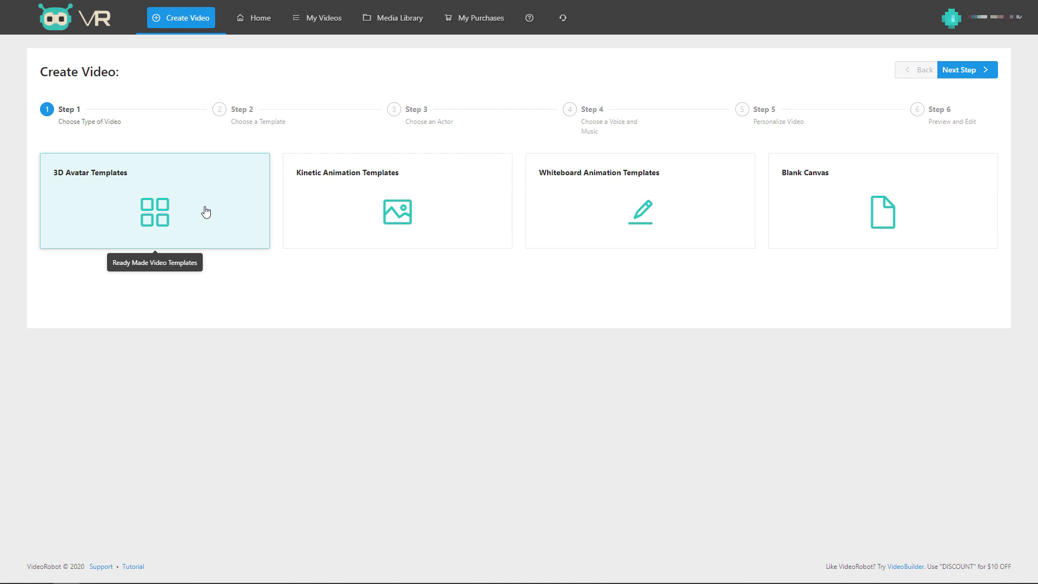
left_click(434, 202)
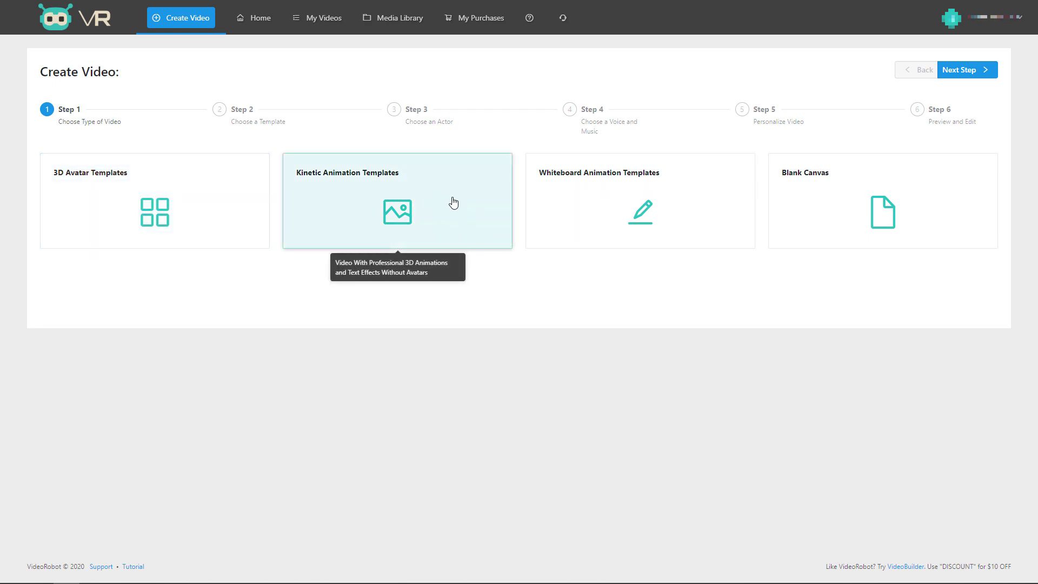
left_click(606, 202)
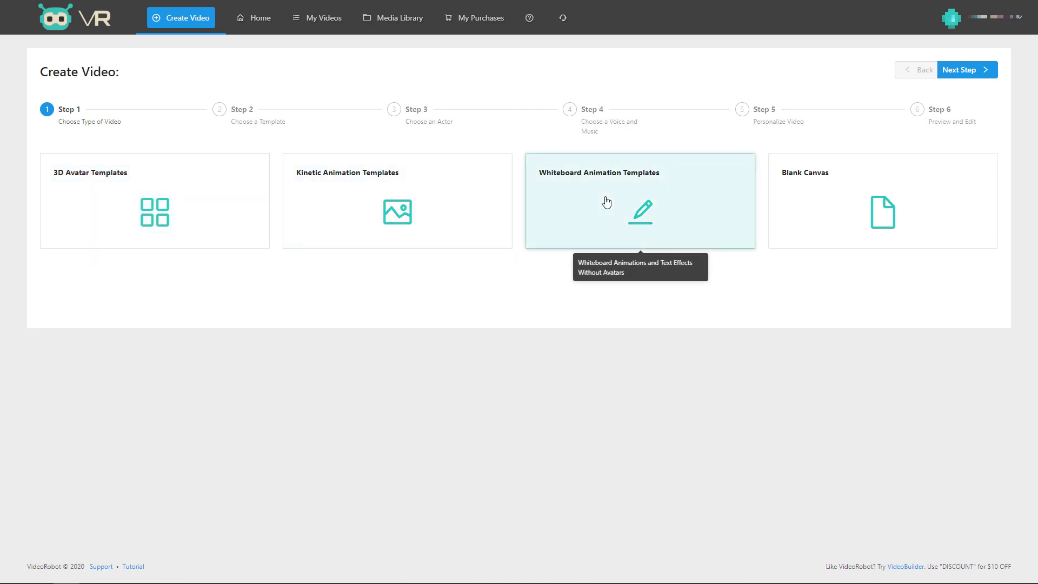
left_click(814, 196)
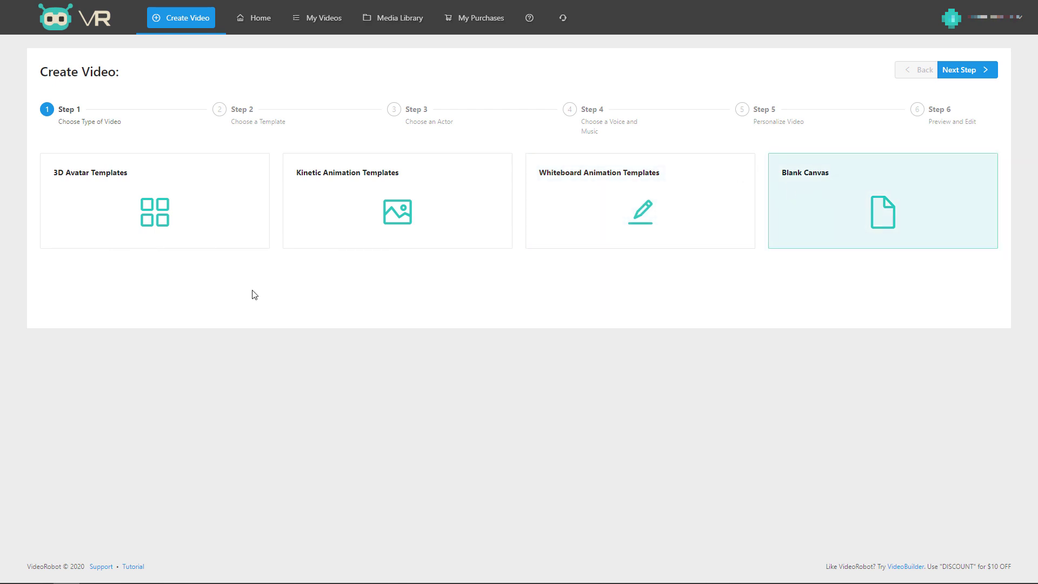
left_click(189, 213)
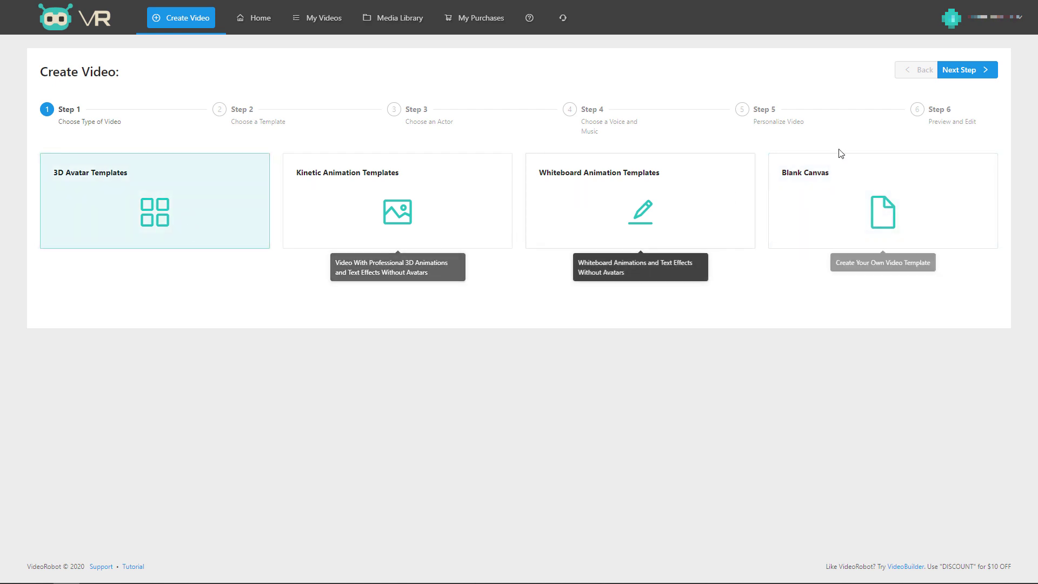
left_click(961, 71)
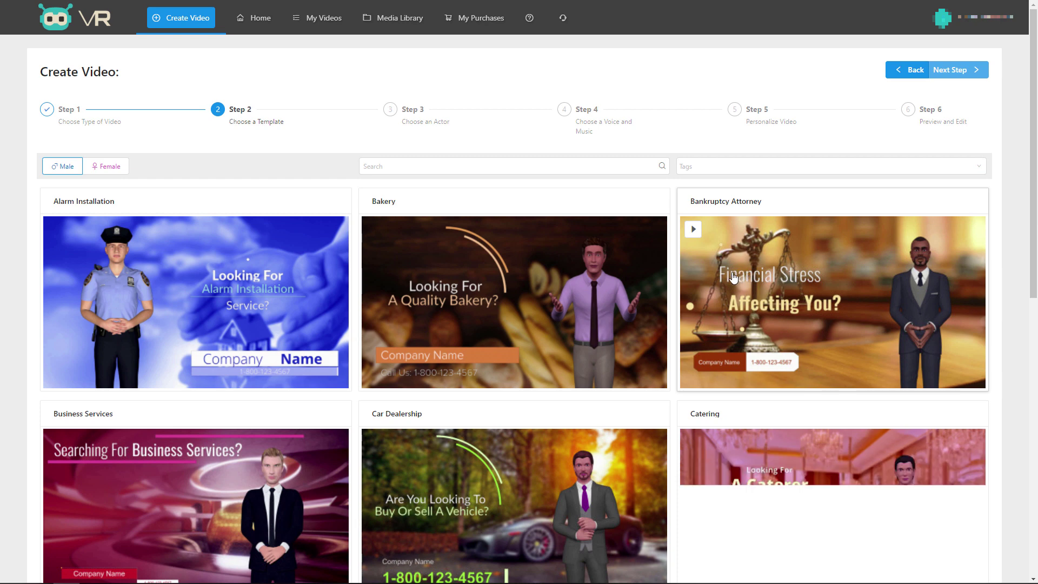
Pick the Windshield Repair template from the last templates page and advance to the actor step.
scroll(259, 293, "down", 5)
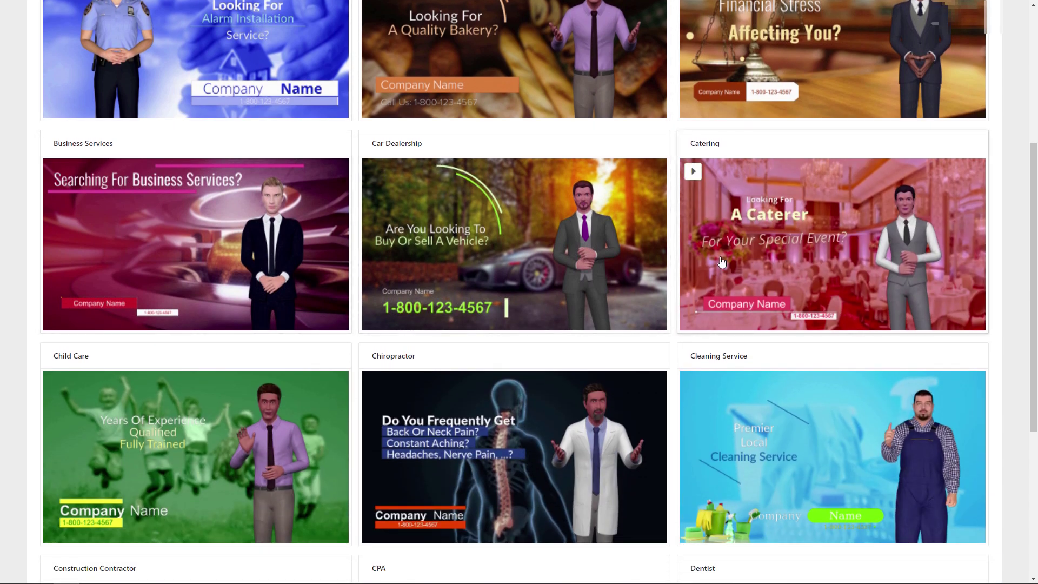
scroll(743, 379, "down", 2)
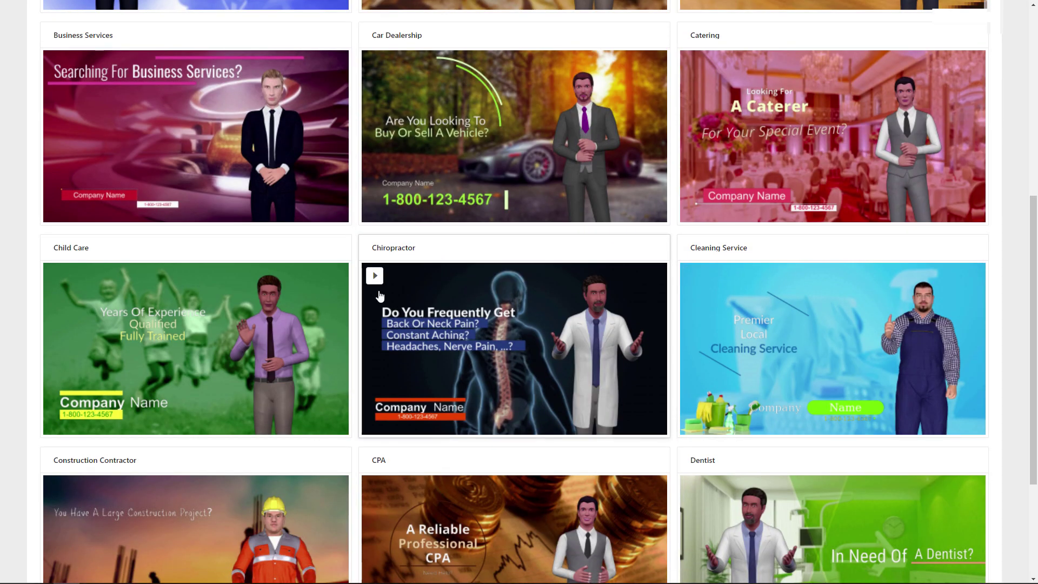
scroll(202, 247, "down", 2)
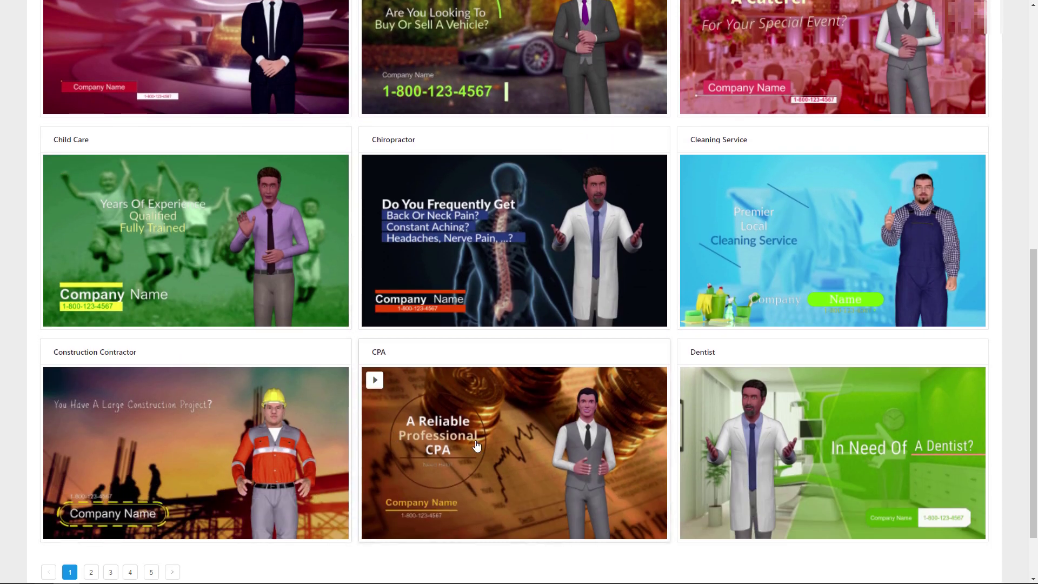
scroll(174, 295, "up", 9)
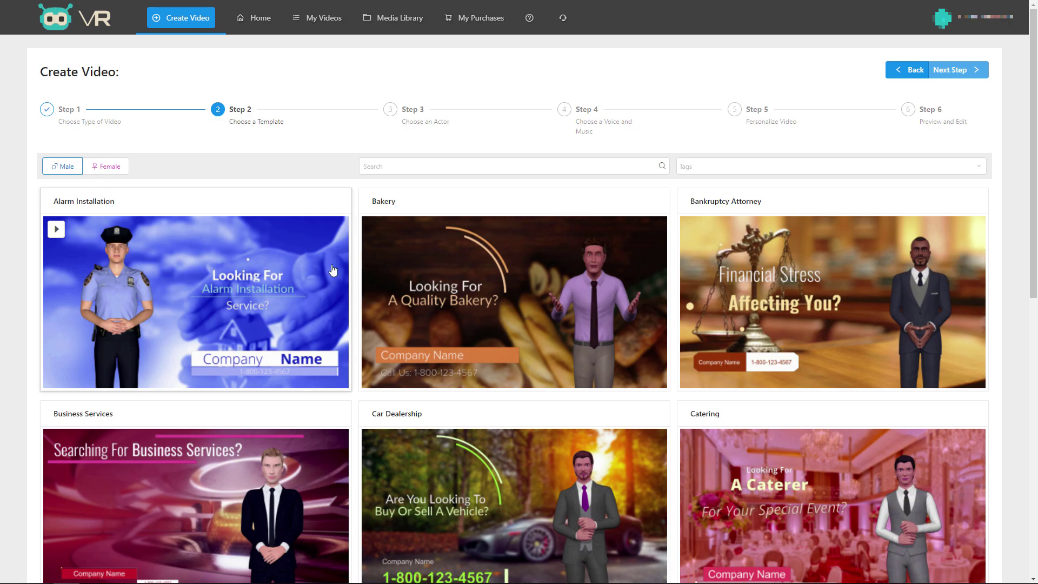
scroll(562, 255, "down", 10)
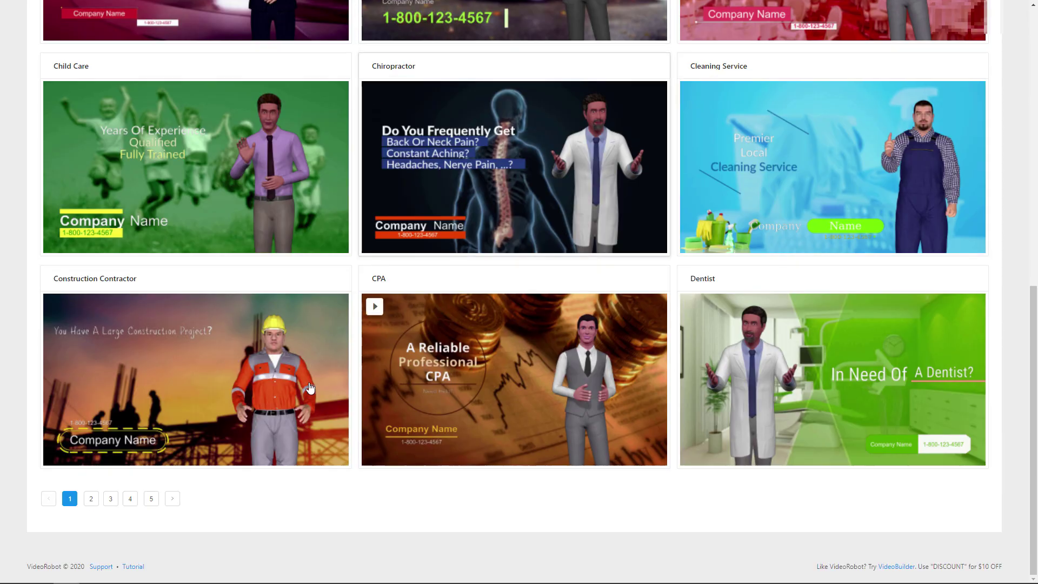
left_click(151, 498)
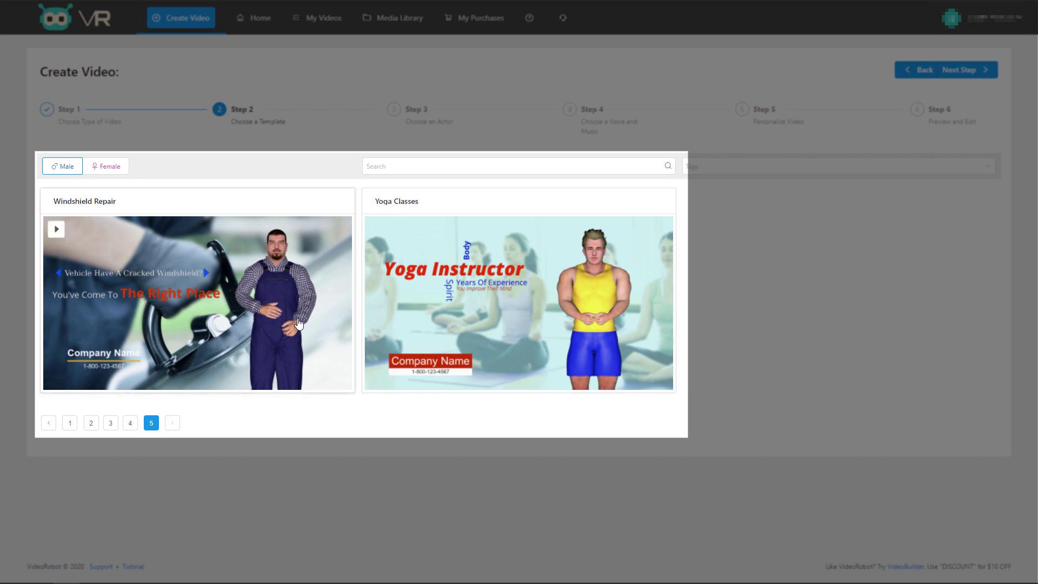
left_click(193, 307)
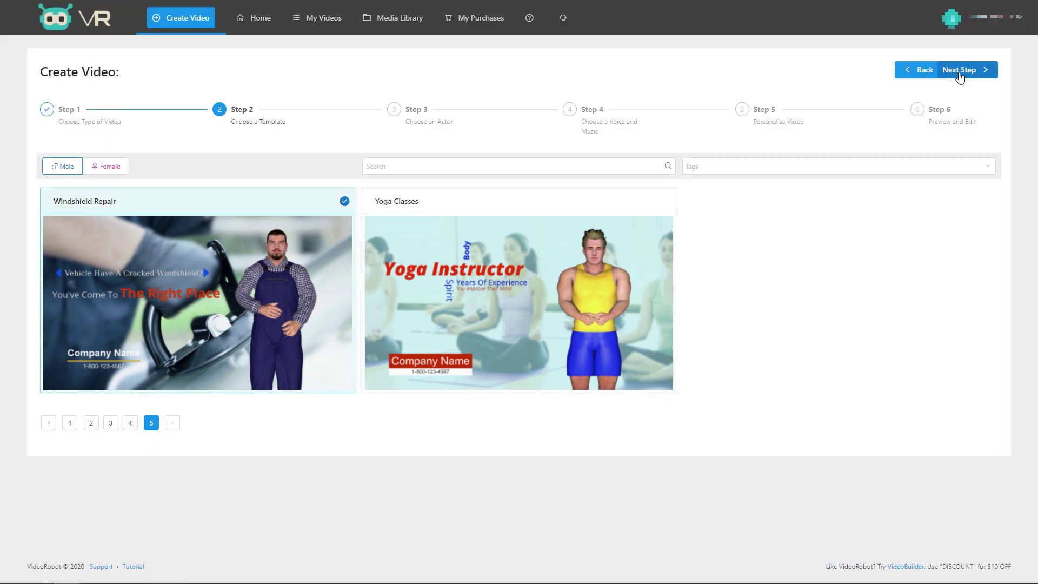
left_click(960, 73)
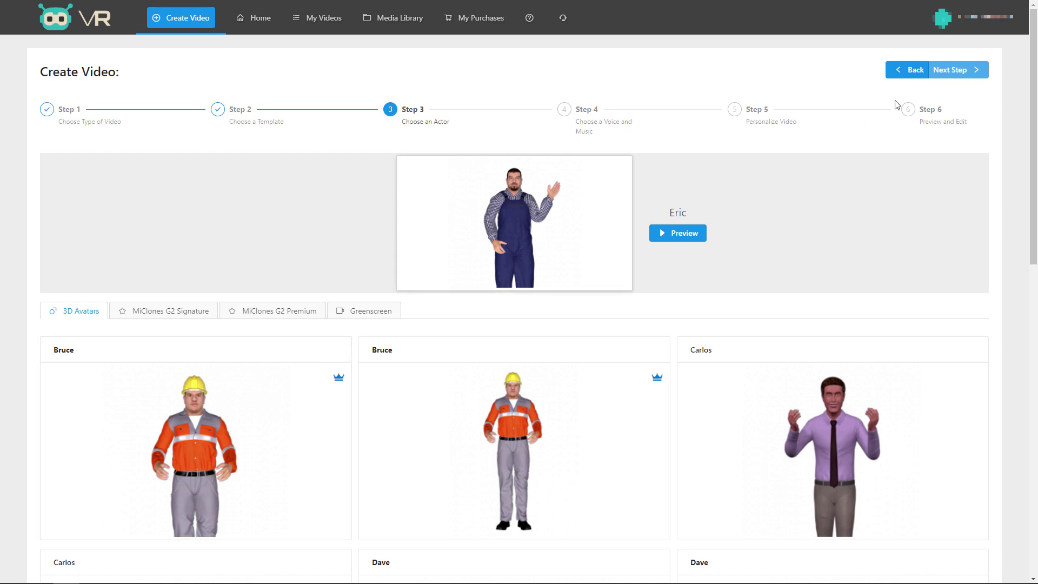
Keep Eric as actor and take the voice from the media library's audio clips.
left_click(950, 71)
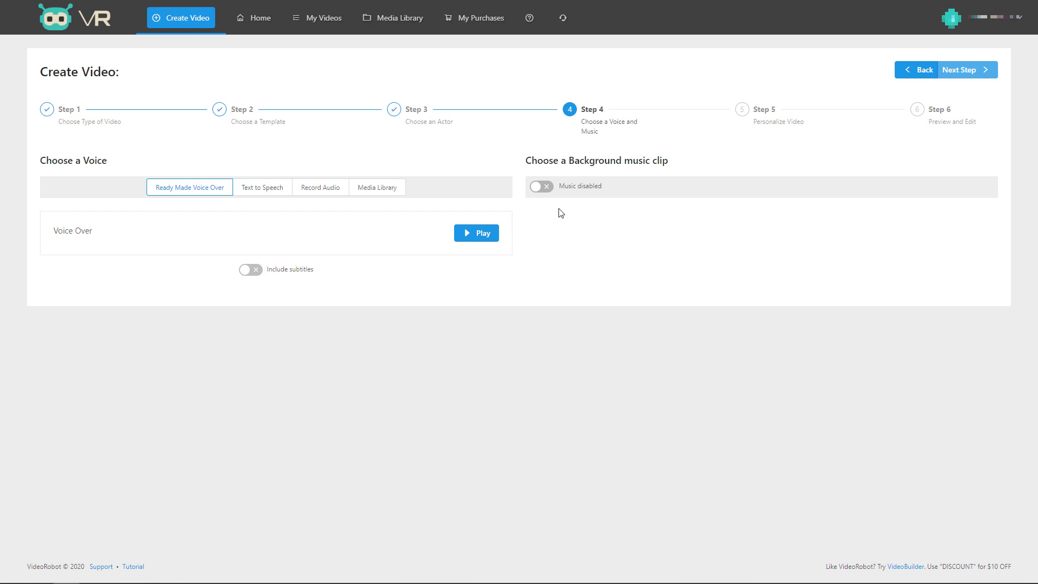
left_click(380, 191)
left_click(301, 236)
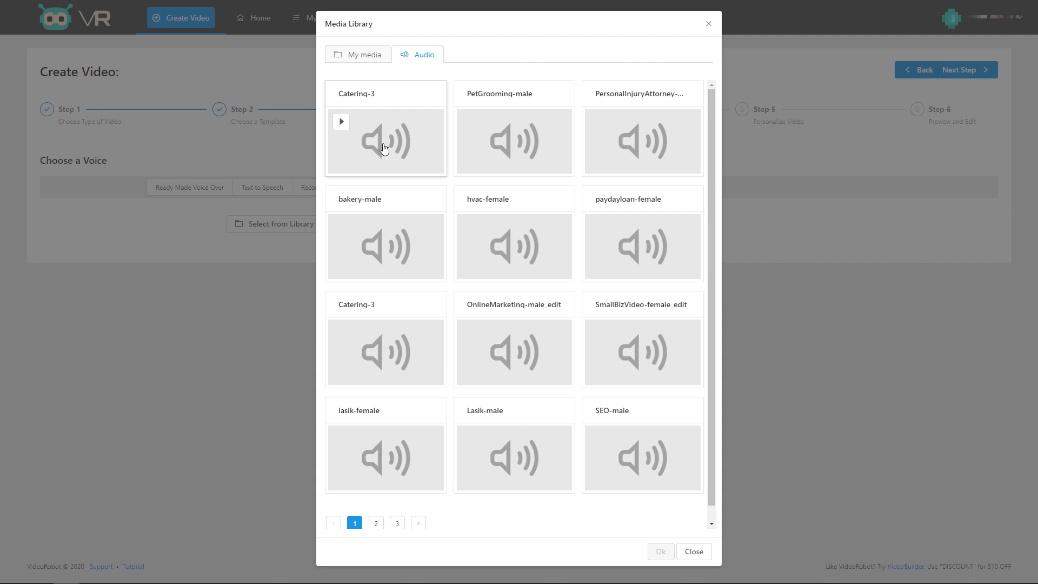
Preview the Catering-3 audio clip, then close the audio library.
left_click(341, 122)
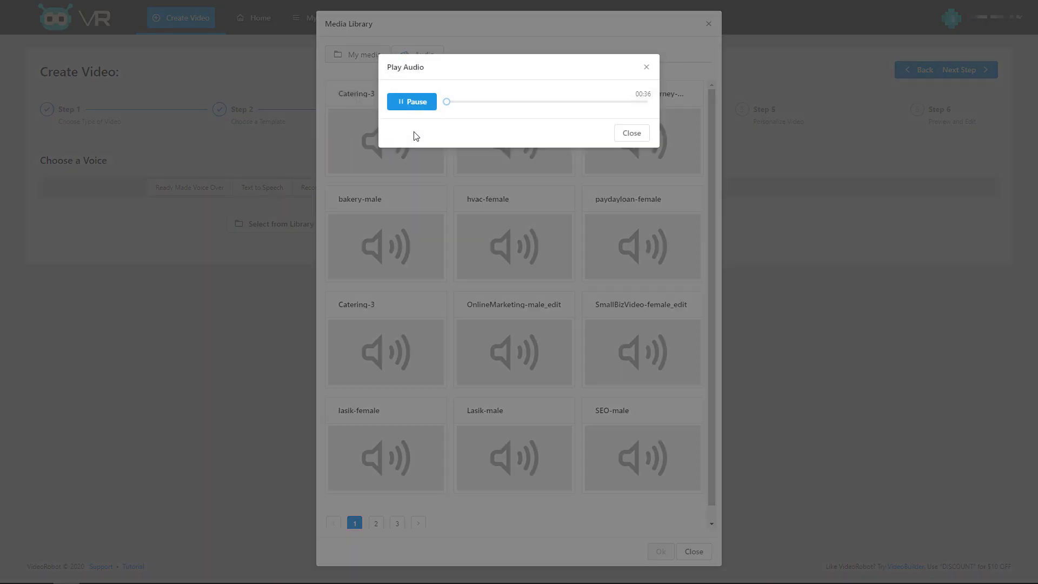
left_click(412, 104)
left_click(631, 134)
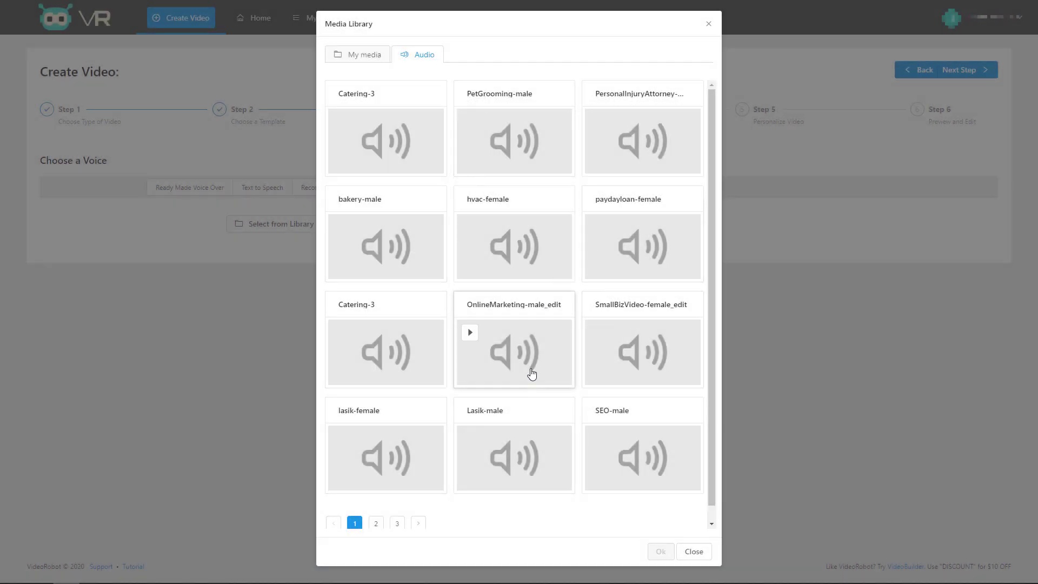
scroll(530, 370, "down", 1)
scroll(530, 371, "up", 1)
left_click(708, 28)
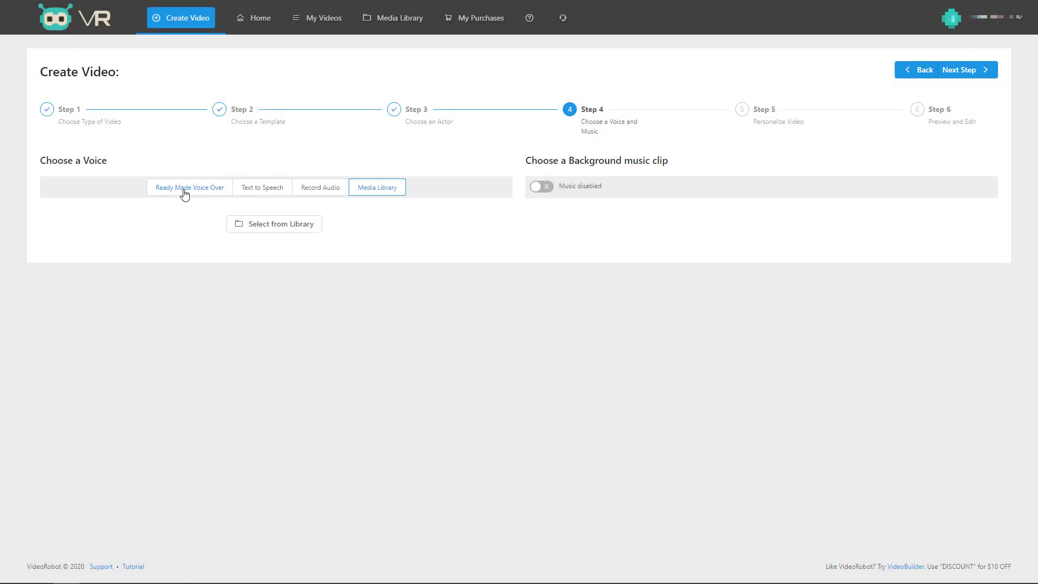
Use the ready-made voice over with subtitles included and play its 00:38 preview.
left_click(211, 184)
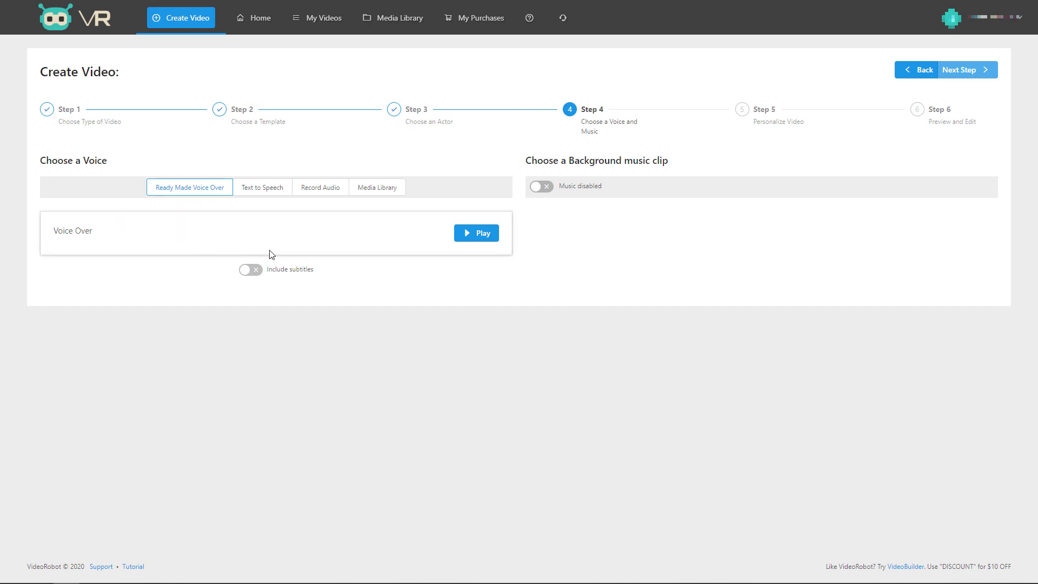
left_click(282, 269)
left_click(477, 233)
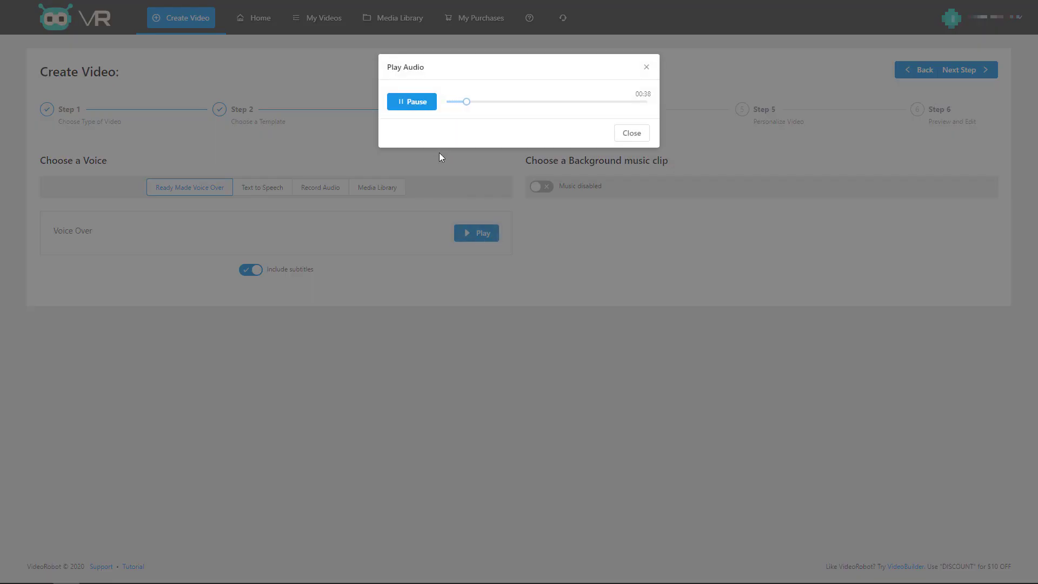
Switch to Text to Speech and replace the script with 'Hi how are you'.
left_click(411, 104)
left_click(644, 67)
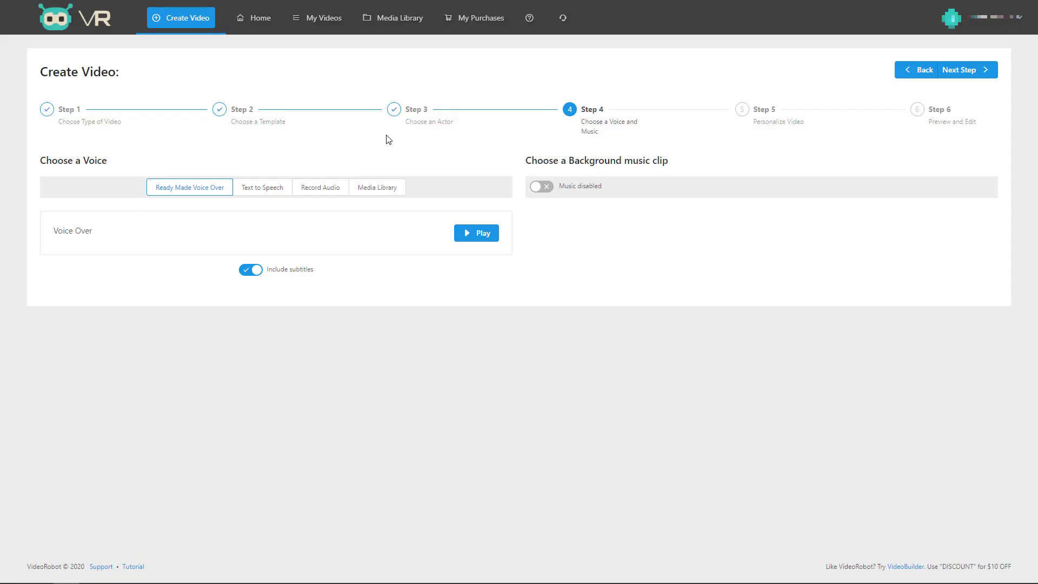
left_click(266, 186)
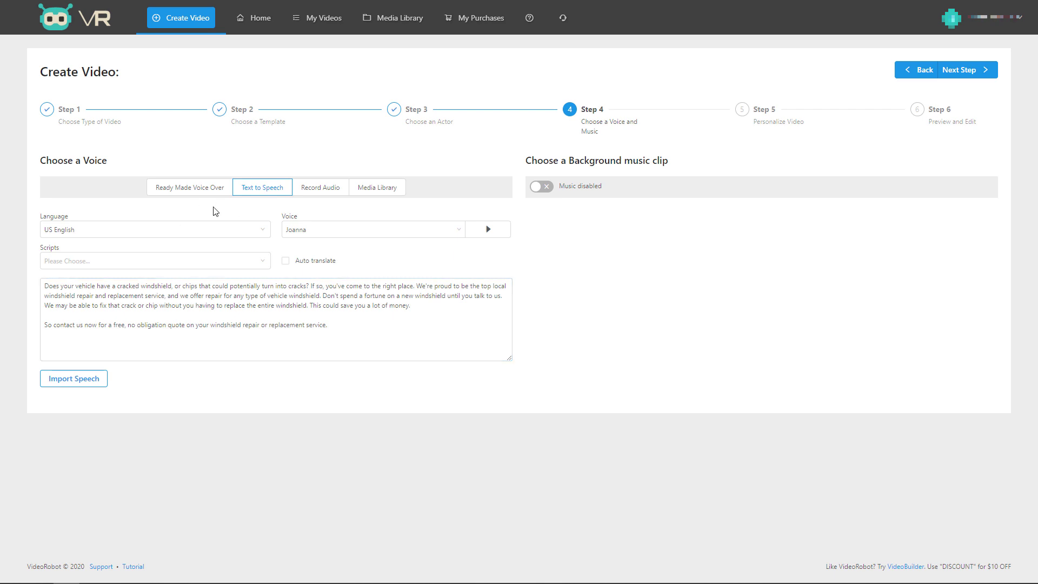
left_click(313, 308)
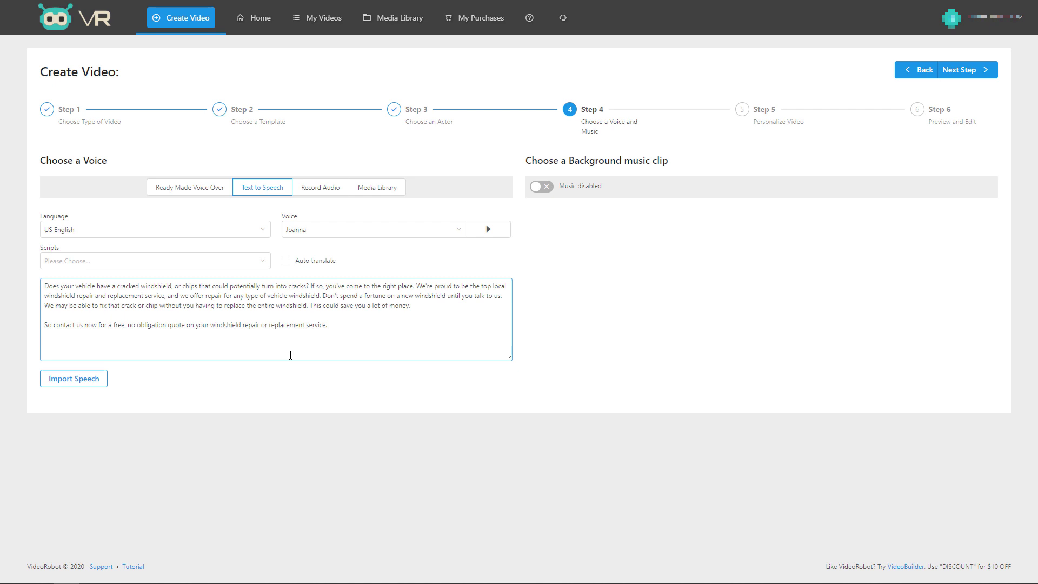
left_click_drag(333, 336, 38, 289)
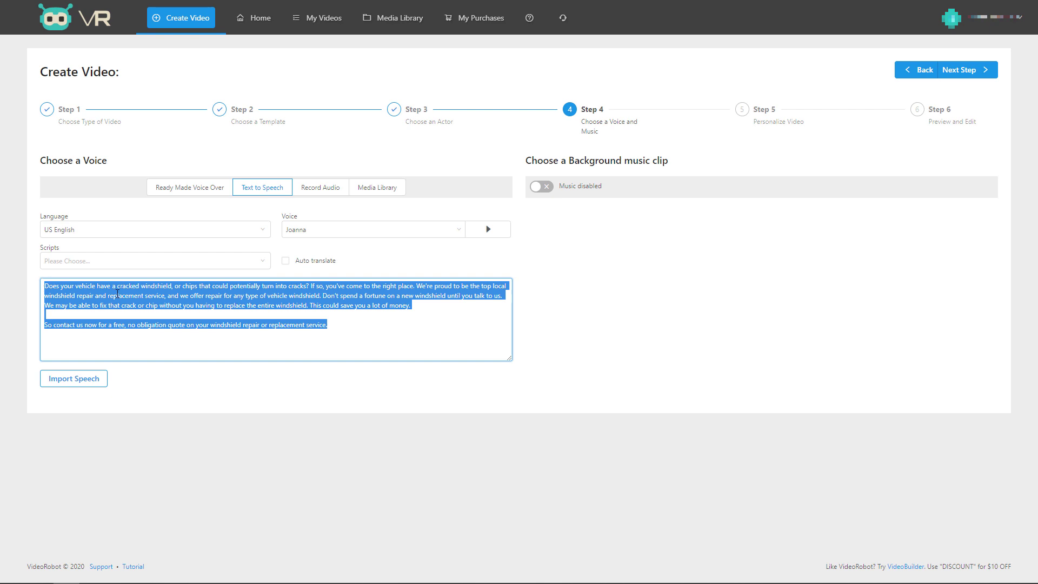
type("Hi how are you")
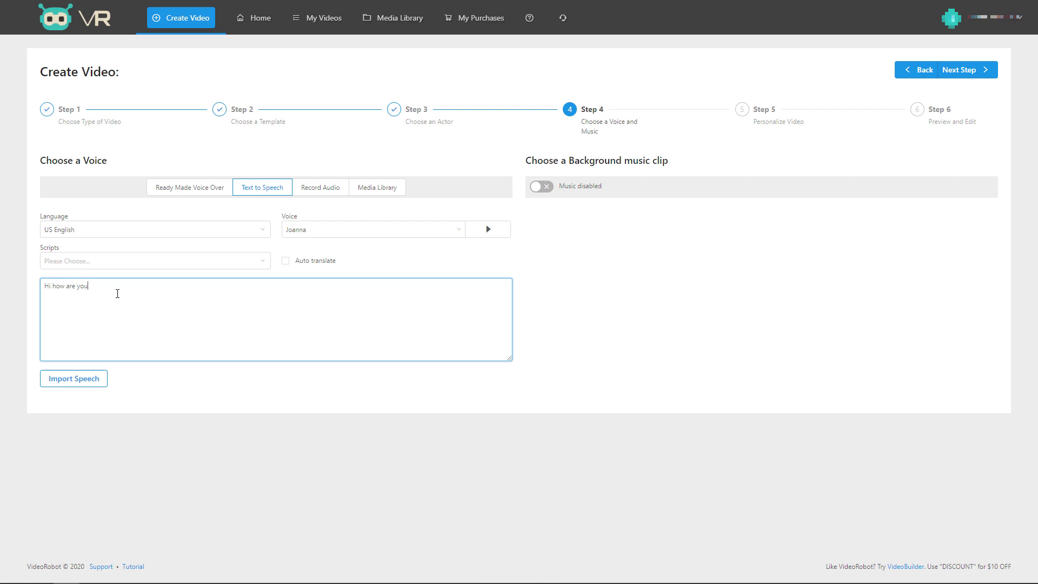
Generate the speech in the US English voice Matthew and listen to it.
left_click(95, 380)
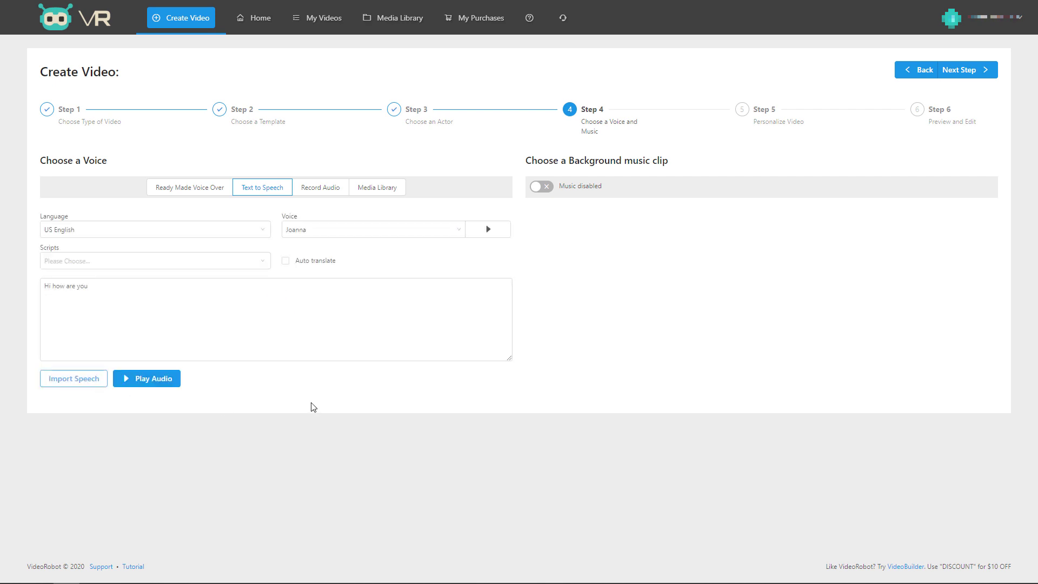
left_click(461, 233)
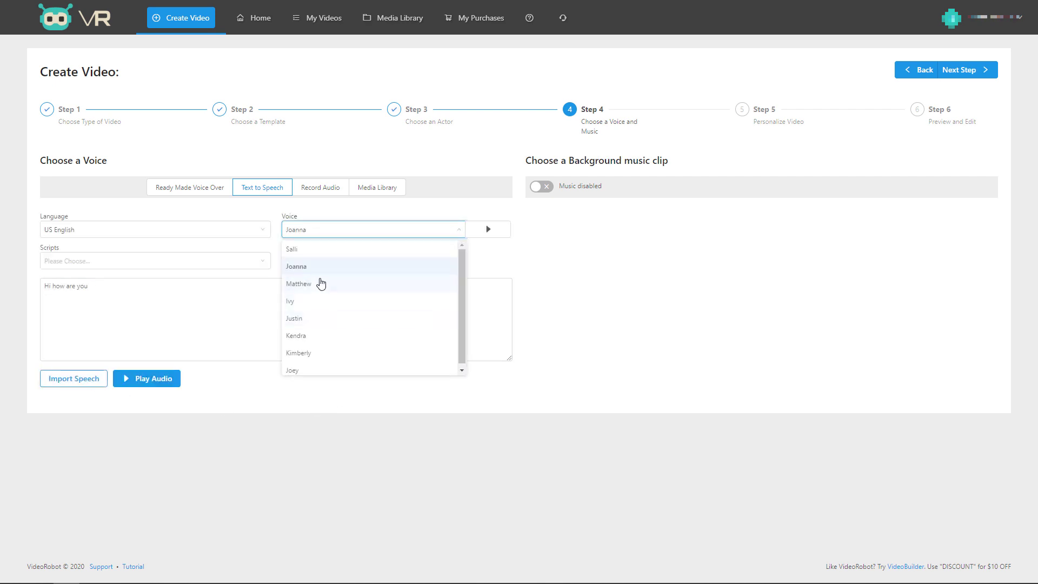
left_click(311, 285)
left_click(72, 380)
left_click(157, 380)
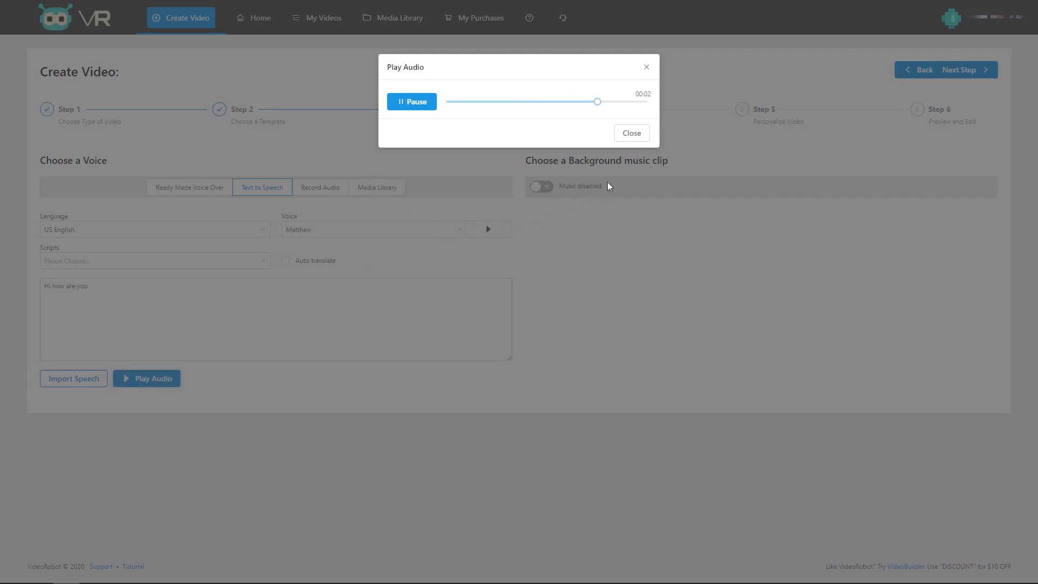
left_click(630, 135)
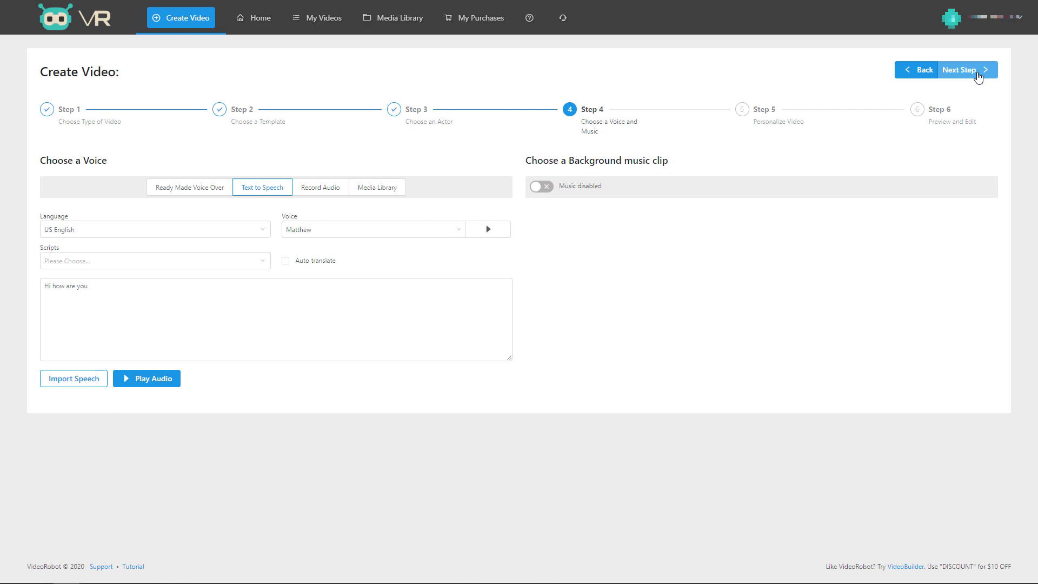
Advance through Step 5 Personalize Video unchanged to Step 6 Preview and Edit.
left_click(978, 76)
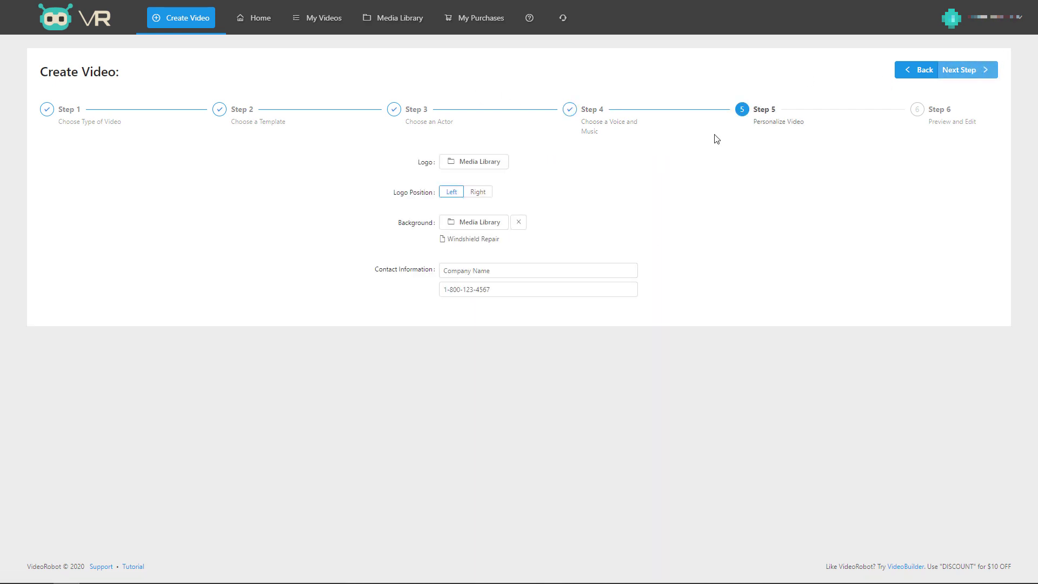
left_click(965, 73)
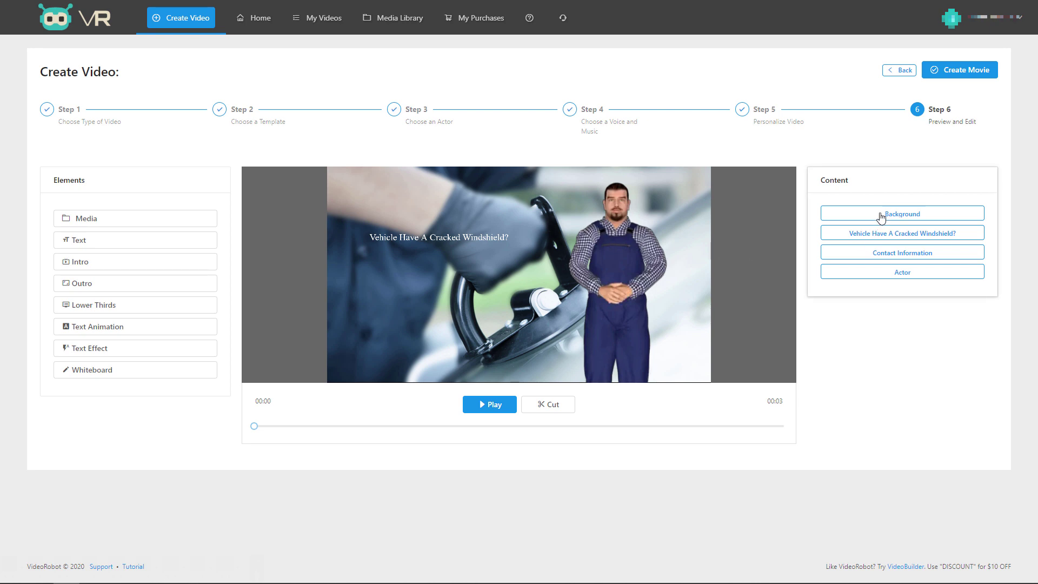
Check the background, headline and contact items, then enlarge the actor, shift him left and apply.
left_click(827, 214)
left_click(854, 233)
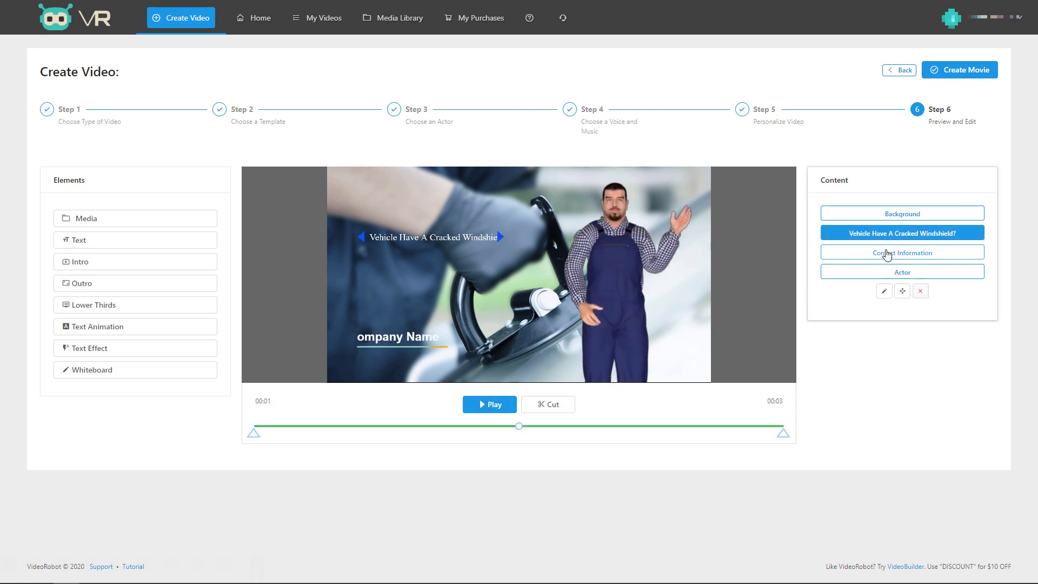
left_click(885, 254)
left_click(883, 272)
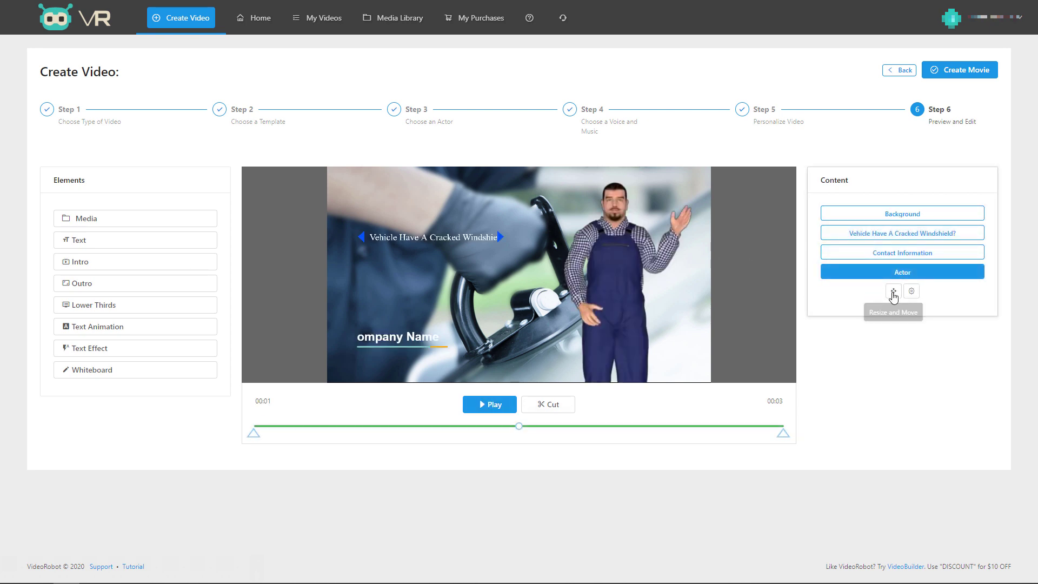
left_click(893, 291)
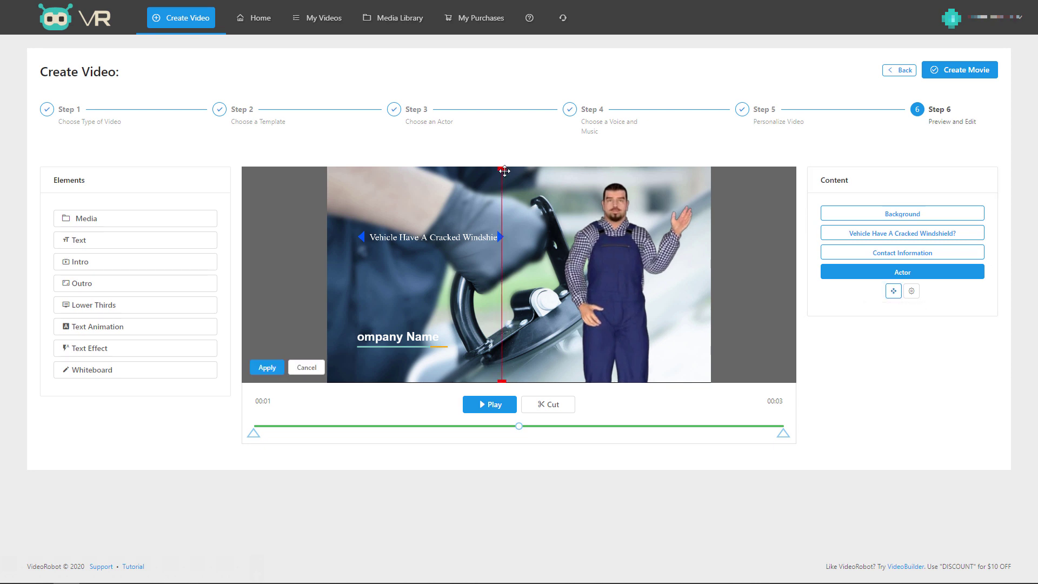
left_click_drag(503, 168, 593, 355)
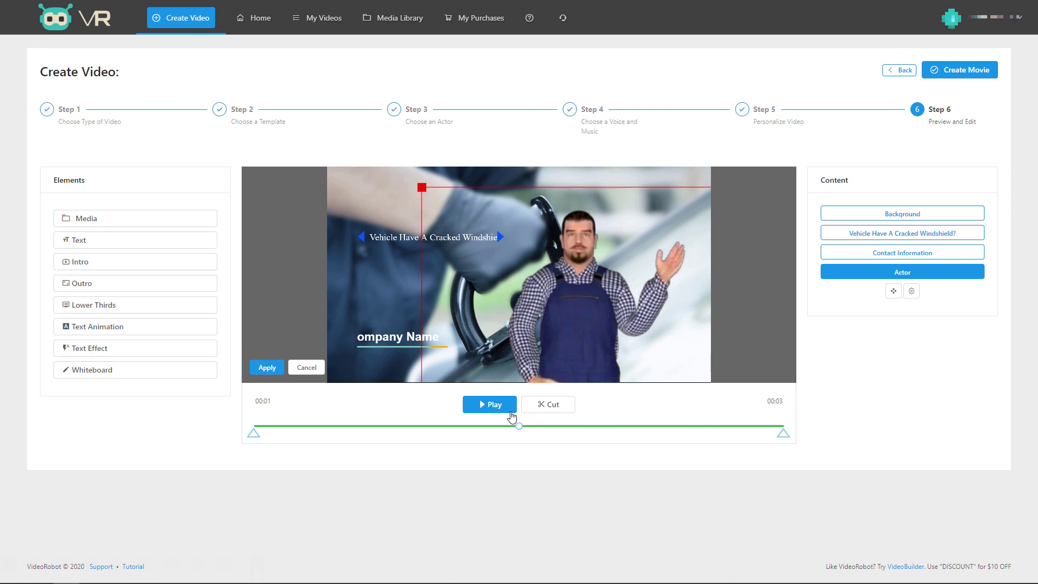
left_click(268, 370)
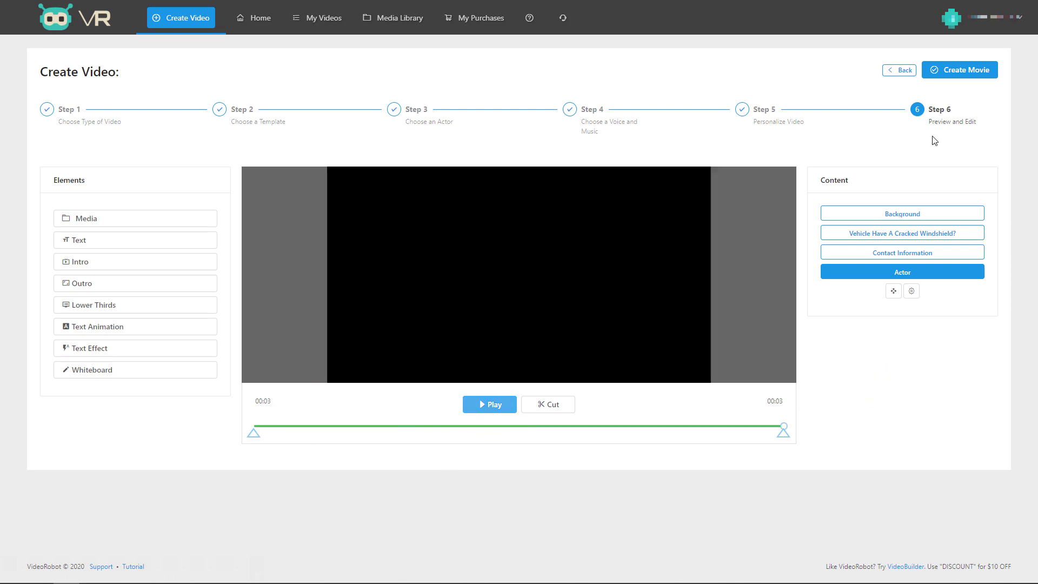
Title the movie 'test' at 1080p Full HD, then reopen Test 12 for editing.
left_click(980, 75)
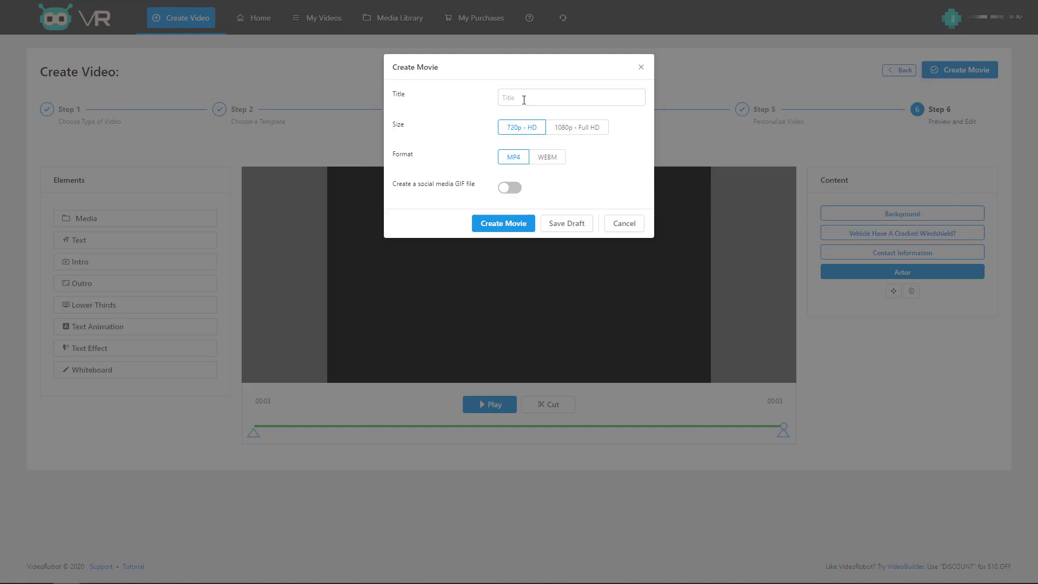
left_click(523, 97)
type("test")
left_click(574, 135)
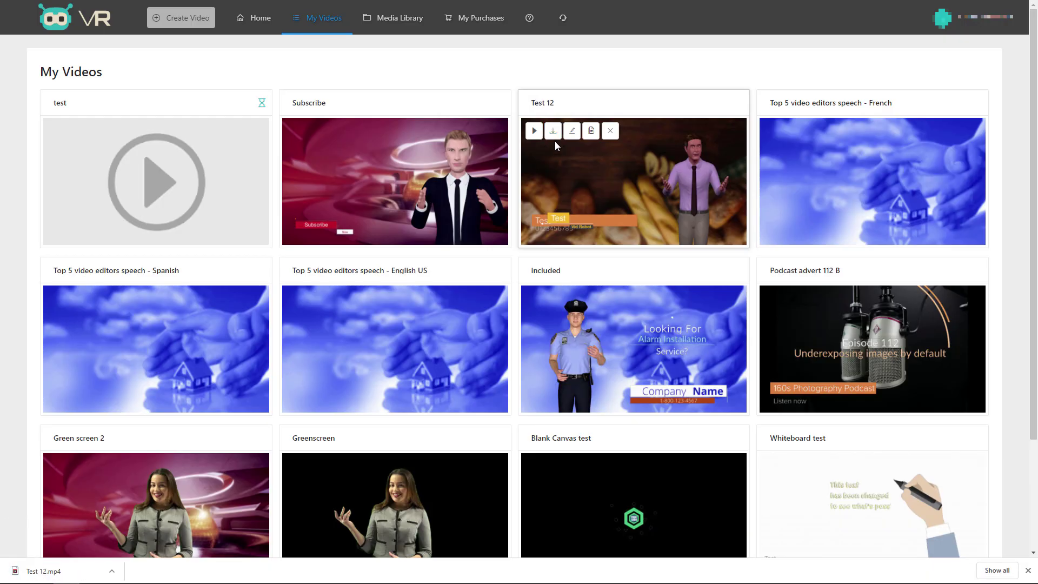
left_click(571, 130)
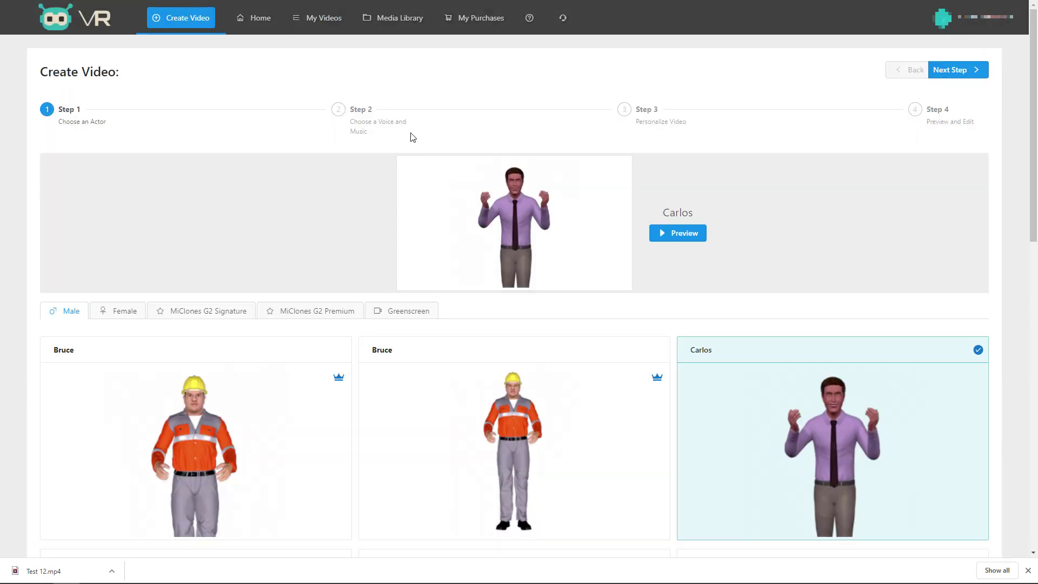
Switch Test 12's voice to Canadian French Chantal and advance to Step 4, Preview and Edit.
left_click(969, 70)
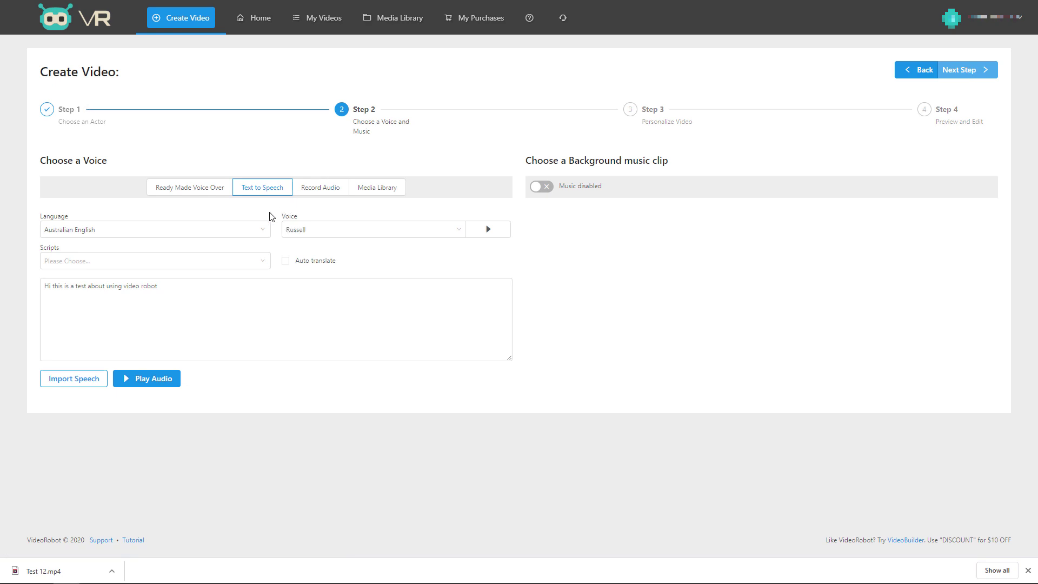
left_click(263, 230)
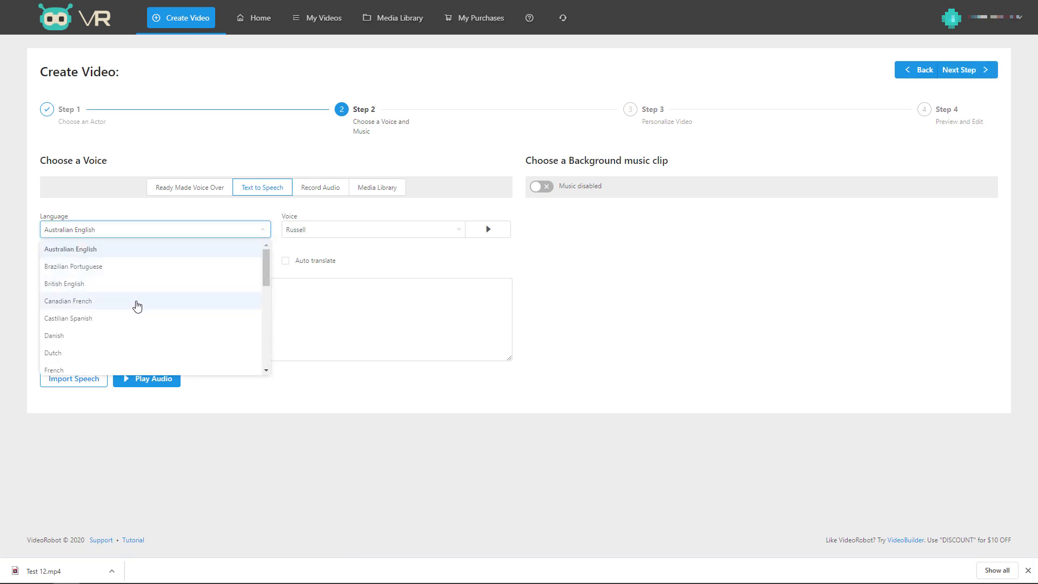
left_click(137, 306)
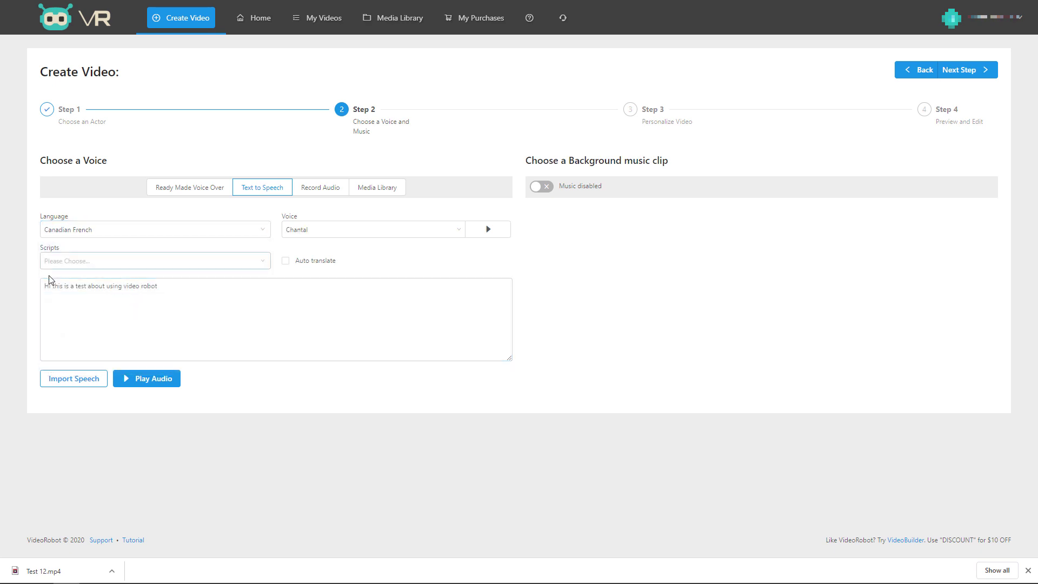
left_click(73, 378)
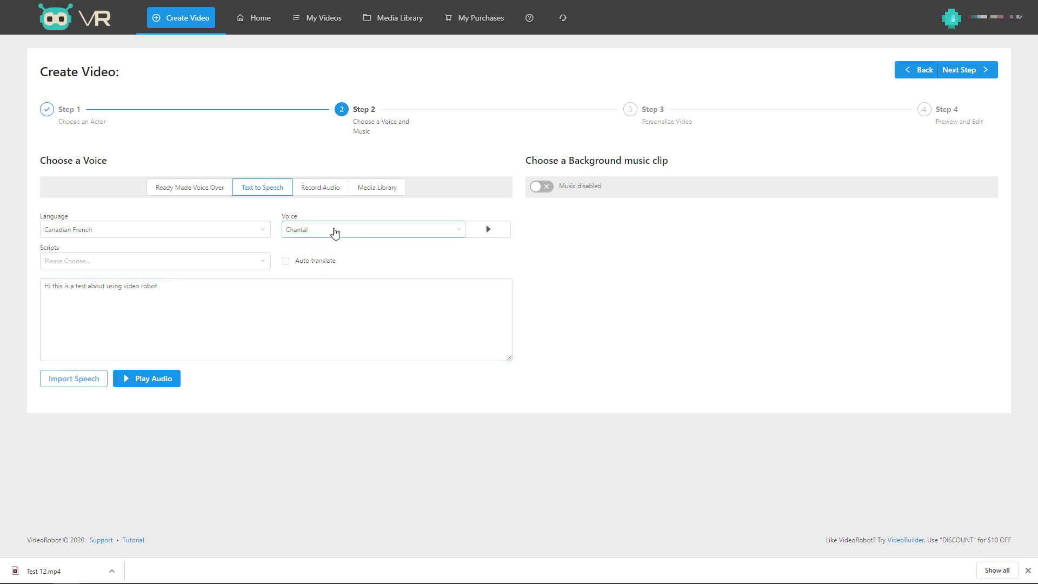
left_click(972, 73)
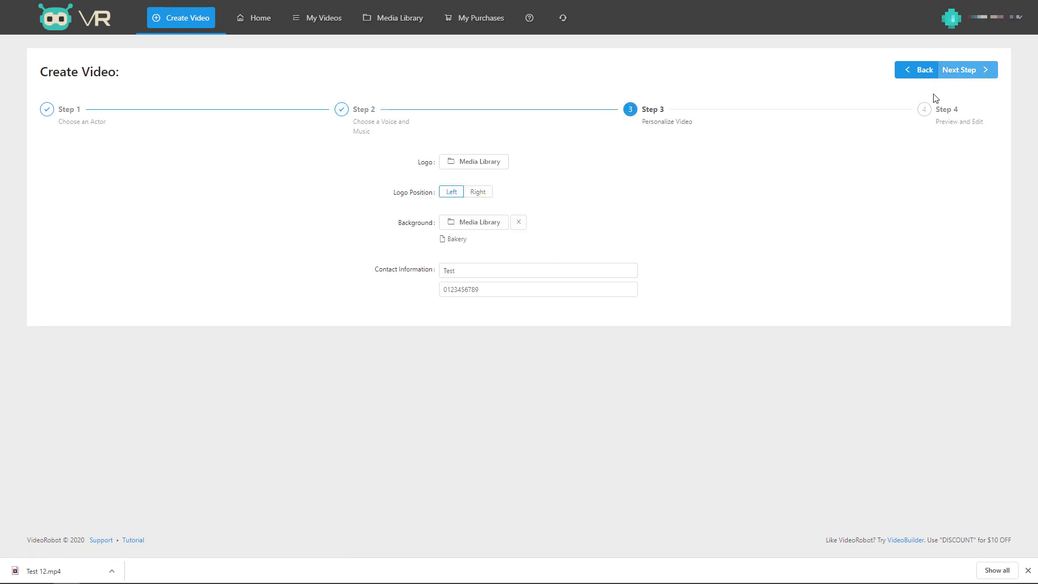
left_click(961, 73)
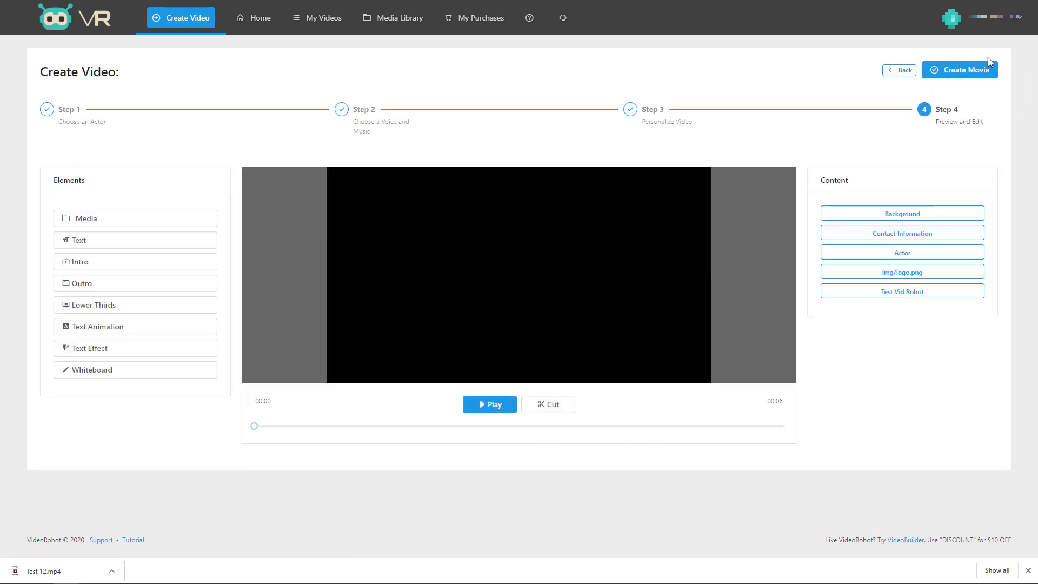
Render the movie titled 'Test 12 can french' and scroll down My Videos.
left_click(967, 69)
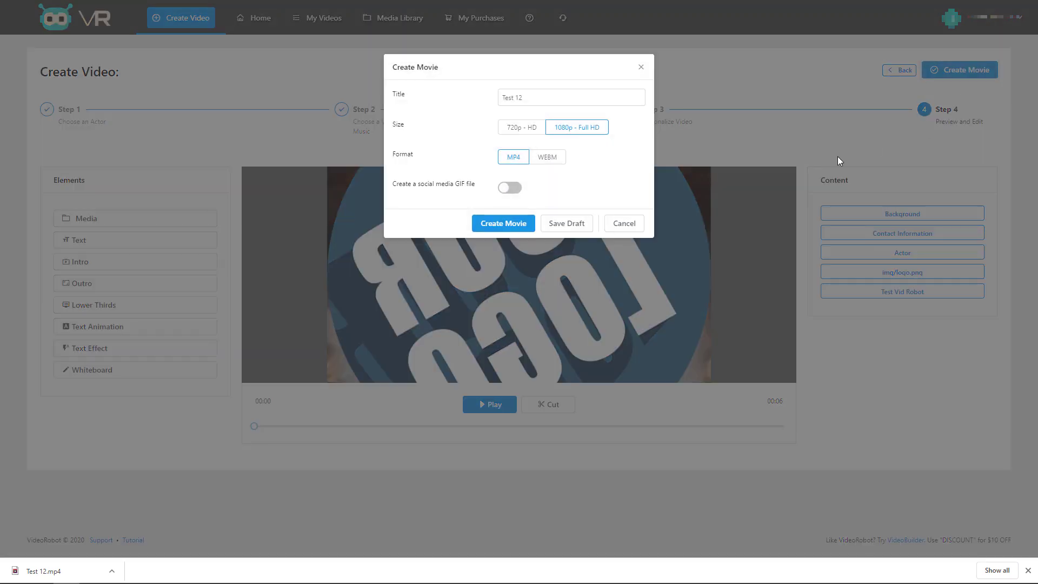
left_click(552, 98)
left_click(501, 226)
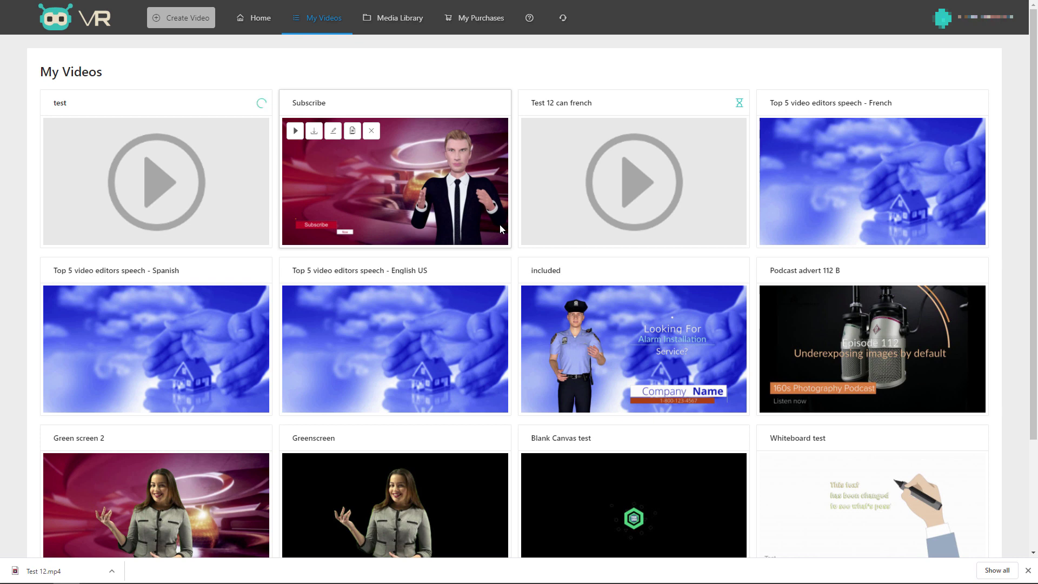
scroll(367, 279, "down", 3)
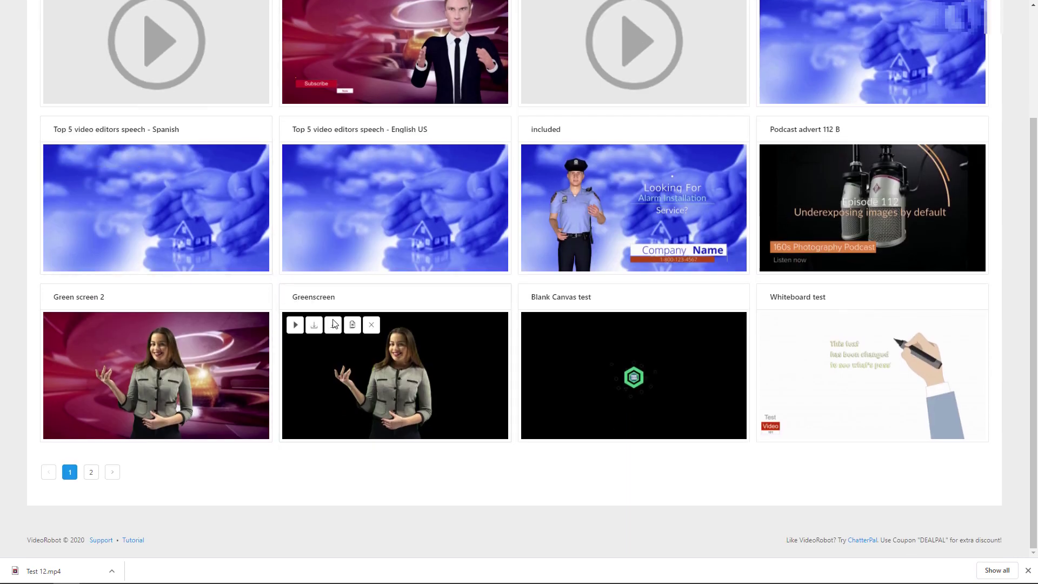
Open the Greenscreen video, browse male and female actors, then return to the greenscreen actor.
left_click(332, 324)
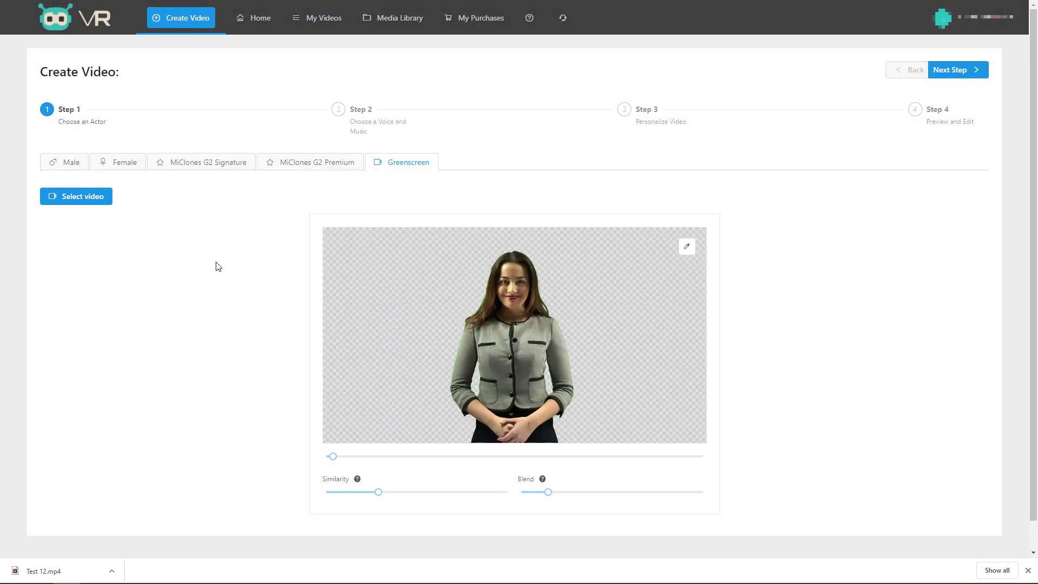
left_click(75, 169)
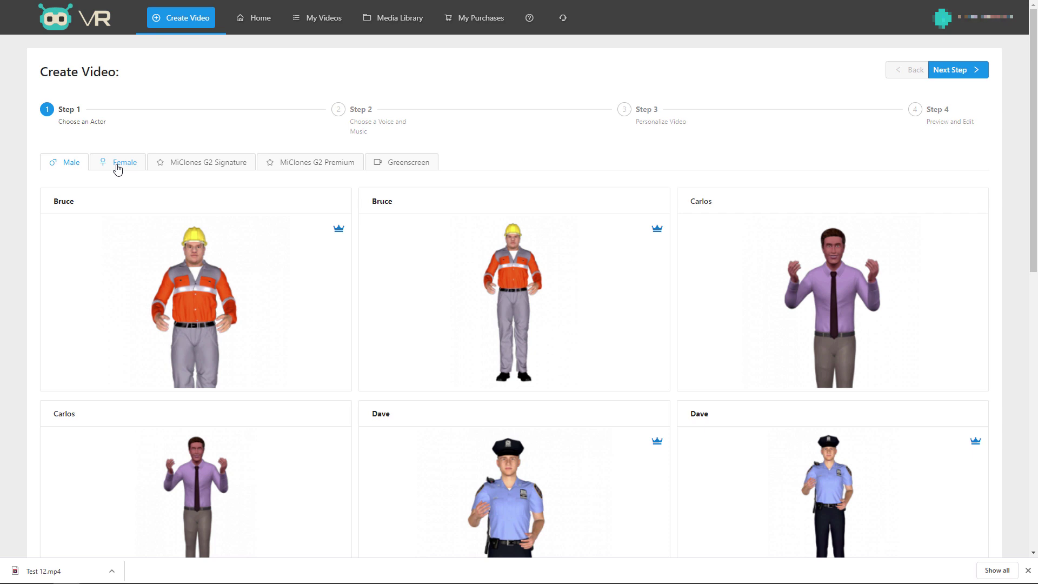
left_click(117, 168)
left_click(395, 163)
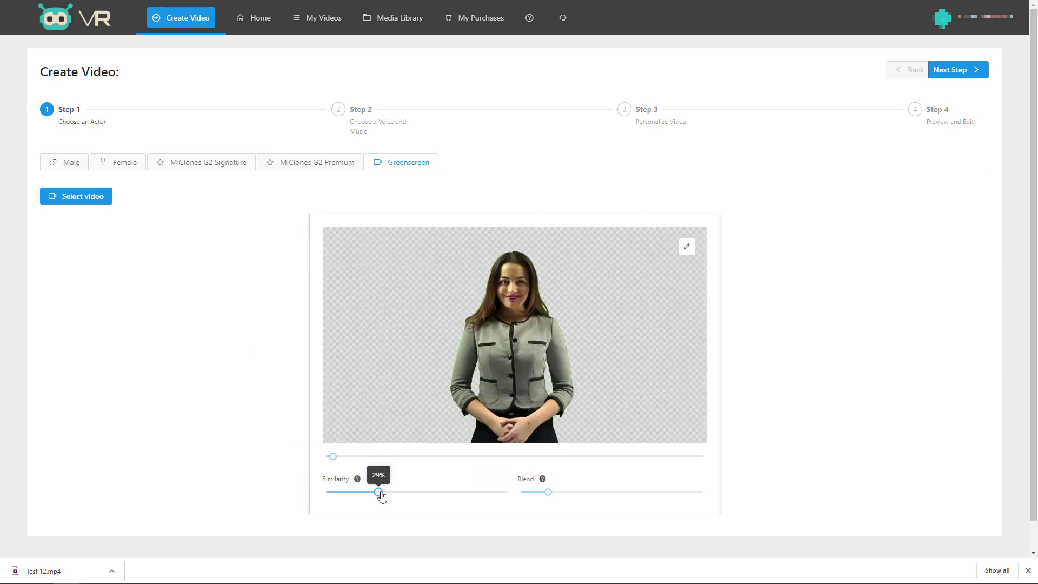
Zero similarity and blend, sample the green background, then raise similarity to about 41%.
left_click_drag(379, 492, 315, 497)
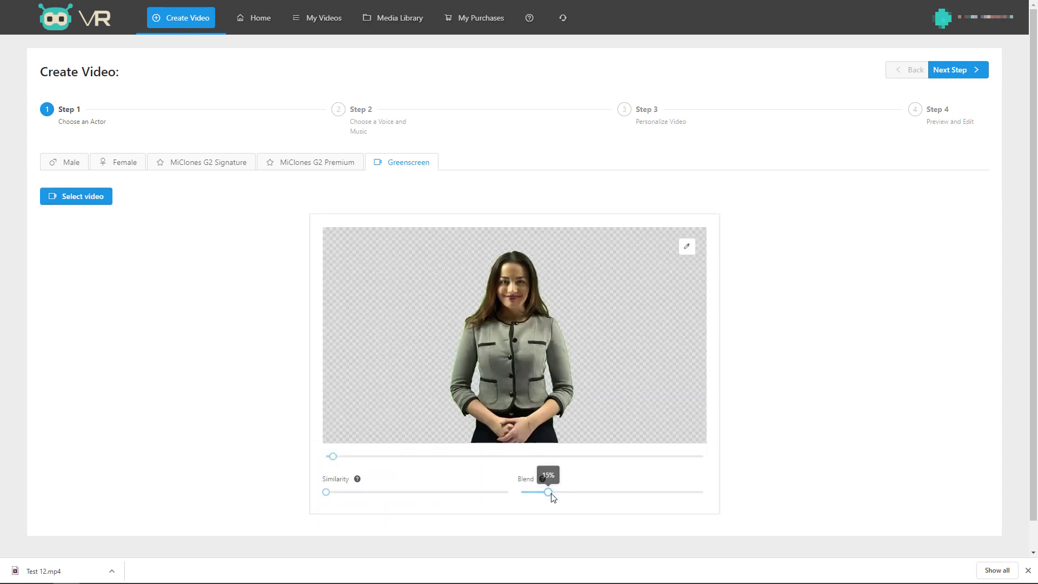
left_click_drag(549, 491, 518, 498)
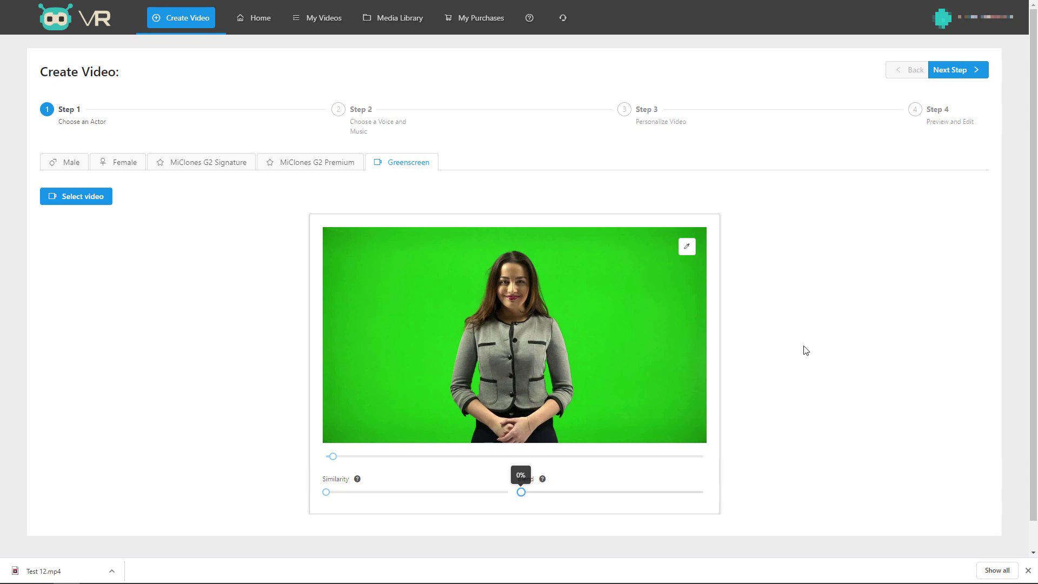
left_click(687, 250)
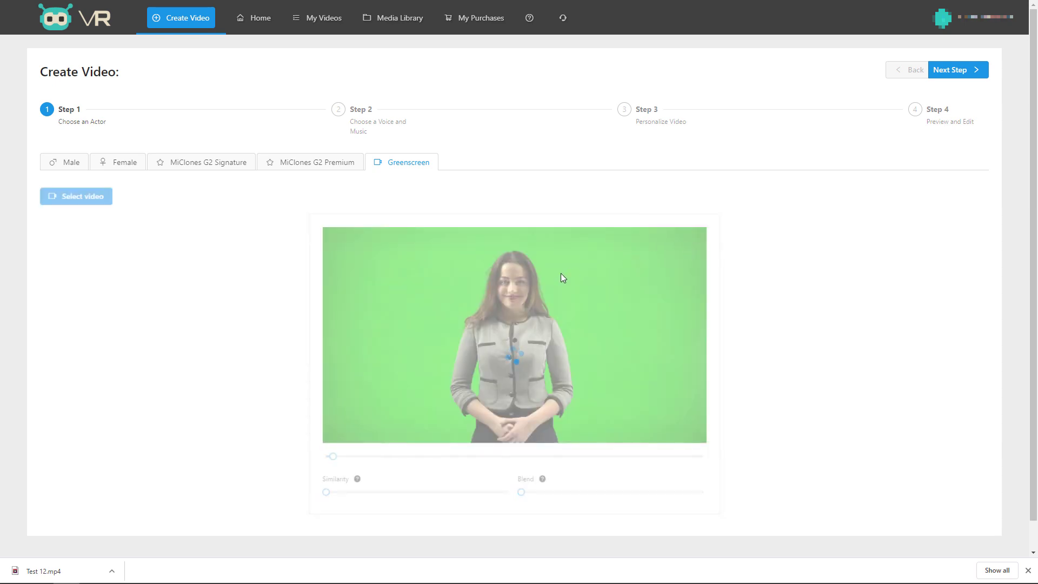
left_click_drag(326, 493, 340, 493)
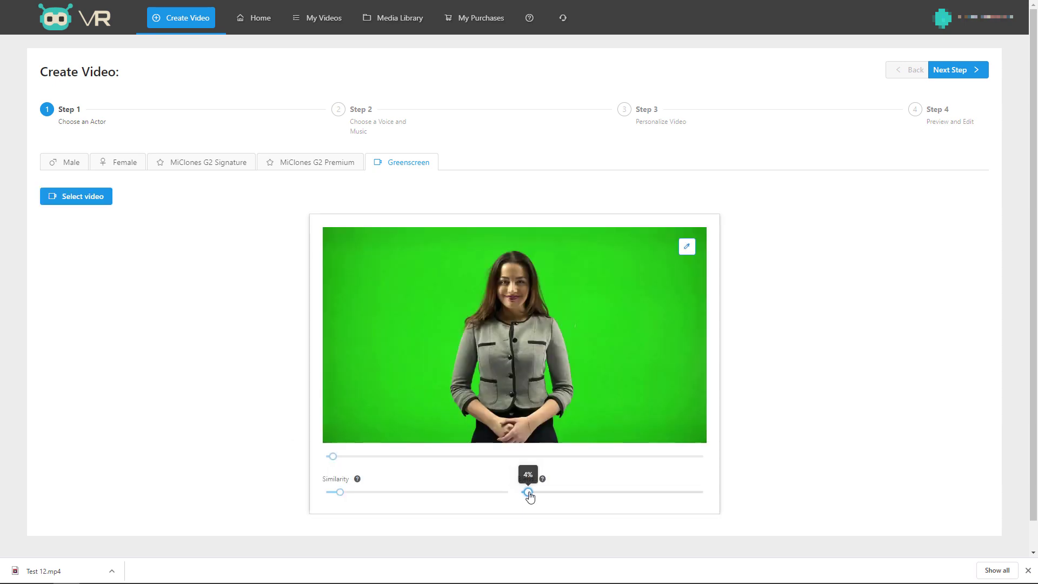
left_click_drag(341, 493, 380, 496)
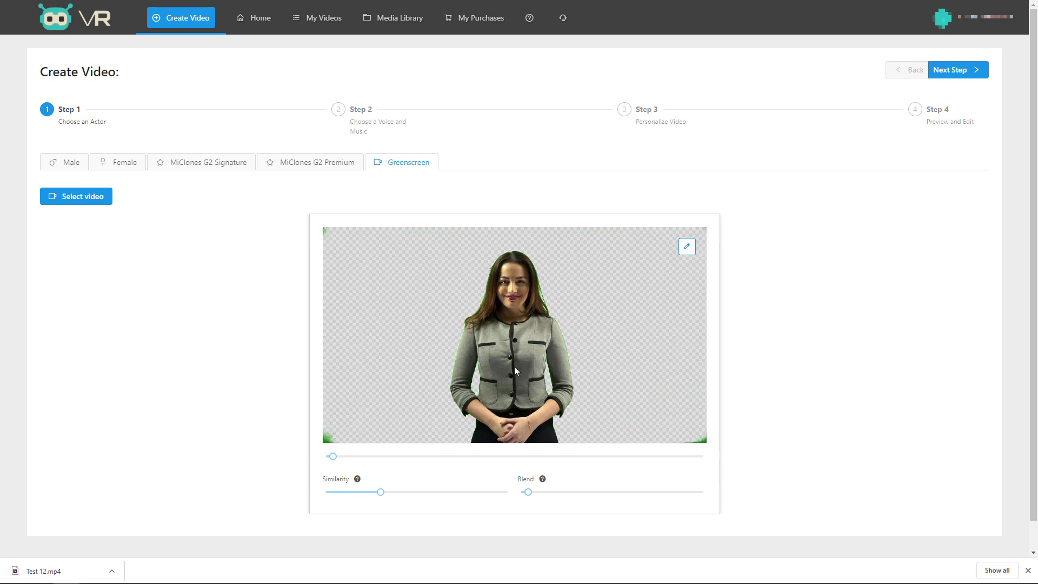
mouse_move(381, 494)
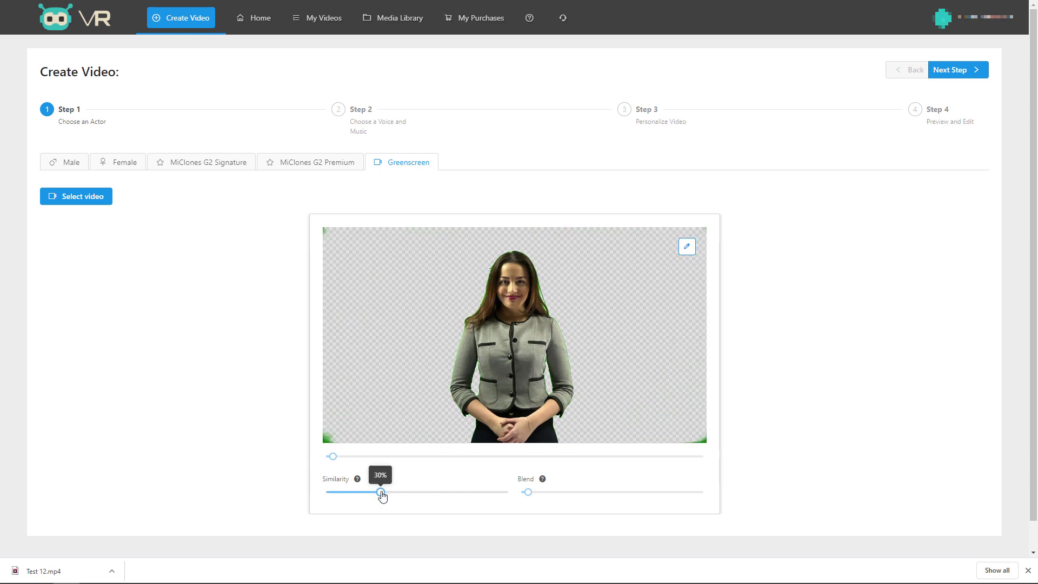
left_click_drag(381, 495, 401, 496)
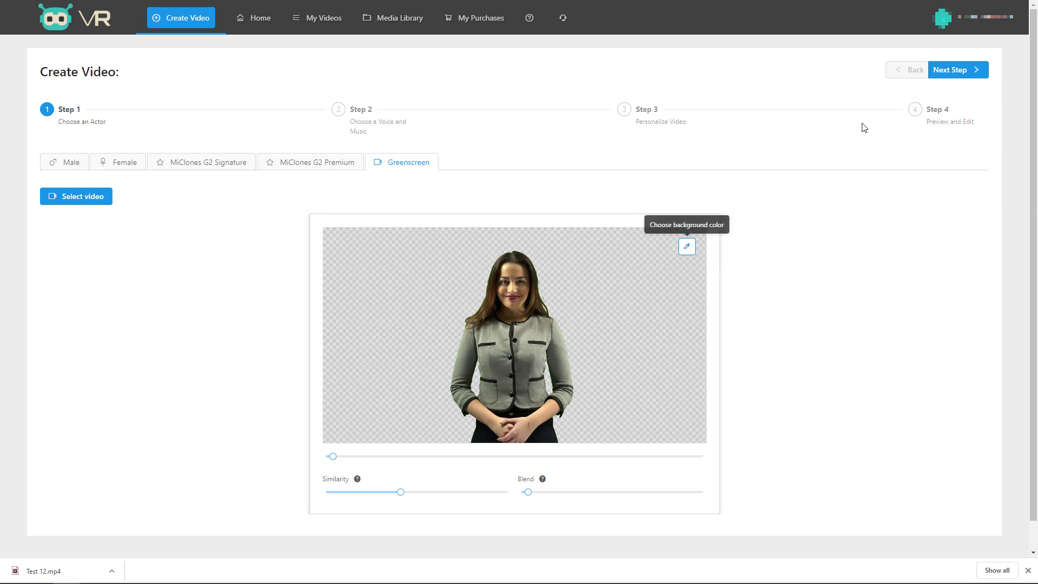
Enable background music using the Catering-3 track from the Media Library.
left_click(960, 70)
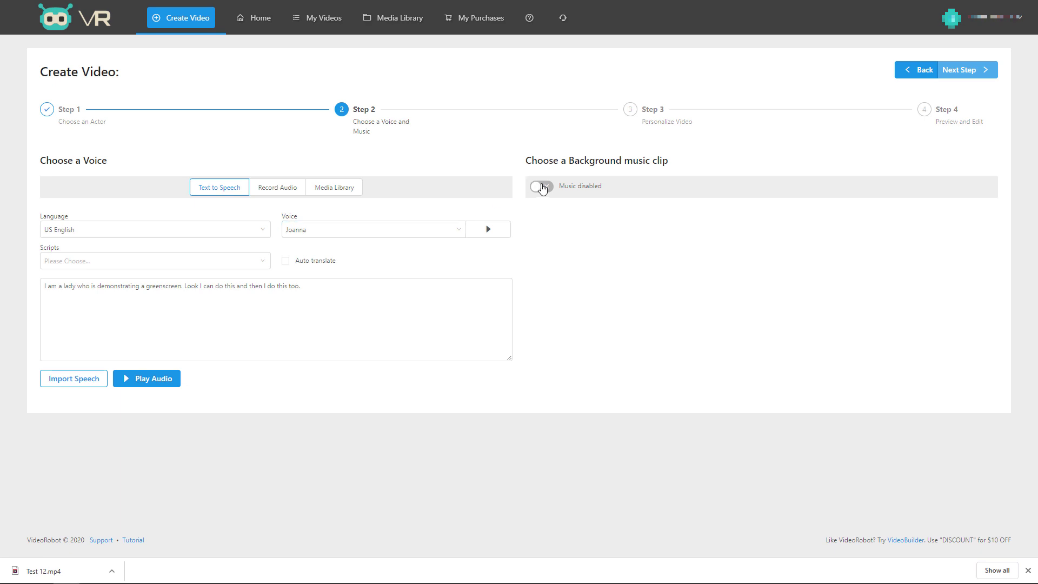
left_click(540, 186)
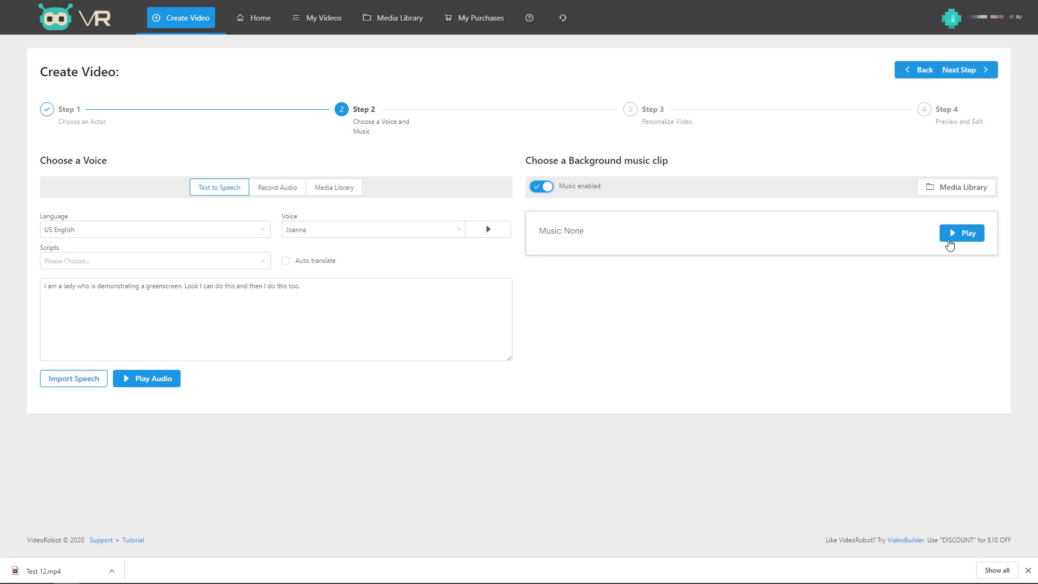
left_click(943, 187)
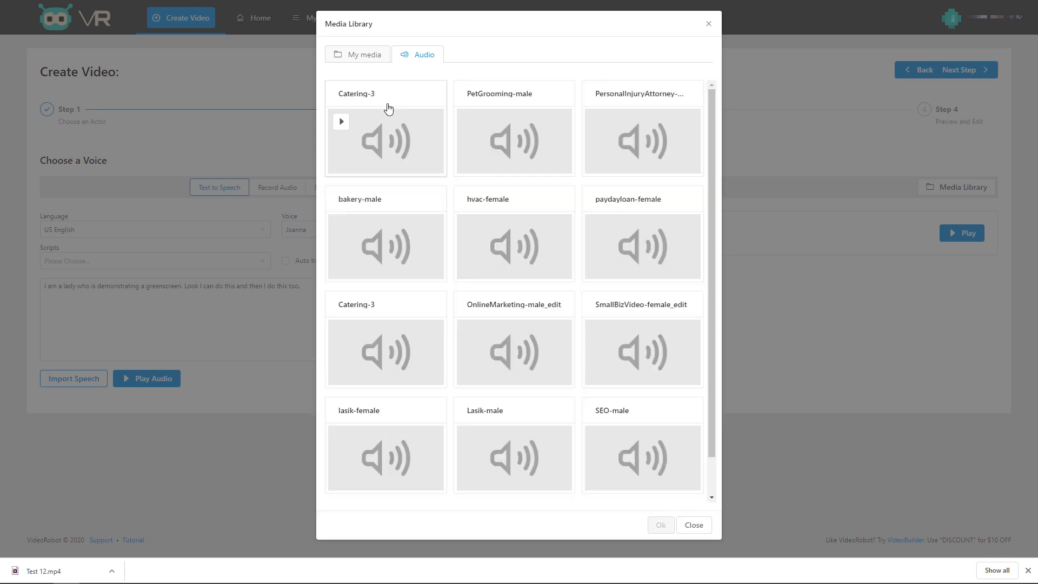
left_click(366, 109)
left_click(659, 526)
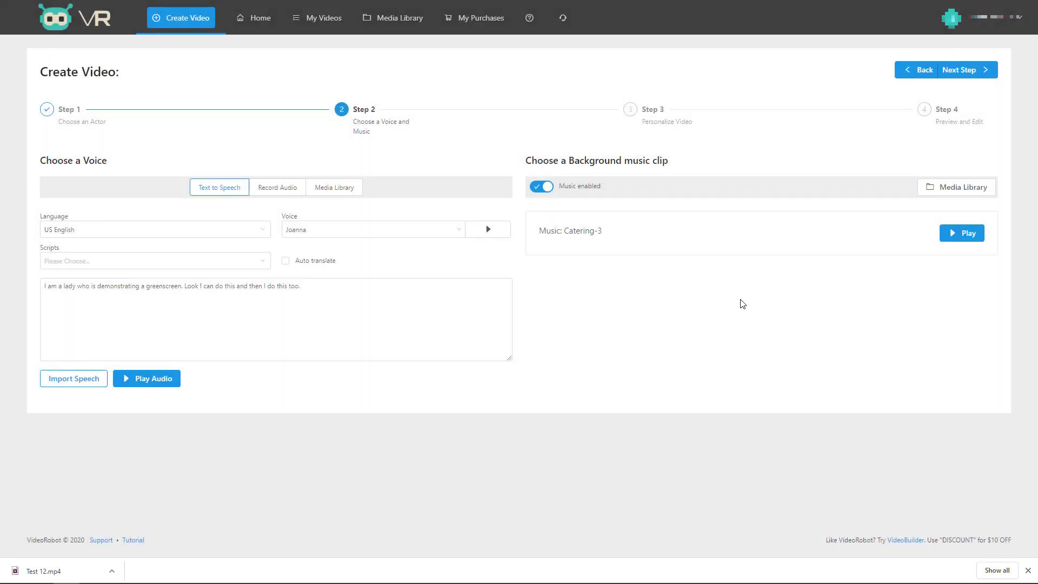
Advance the greenscreen video past personalizing to Step 4, Preview and Edit.
left_click(963, 73)
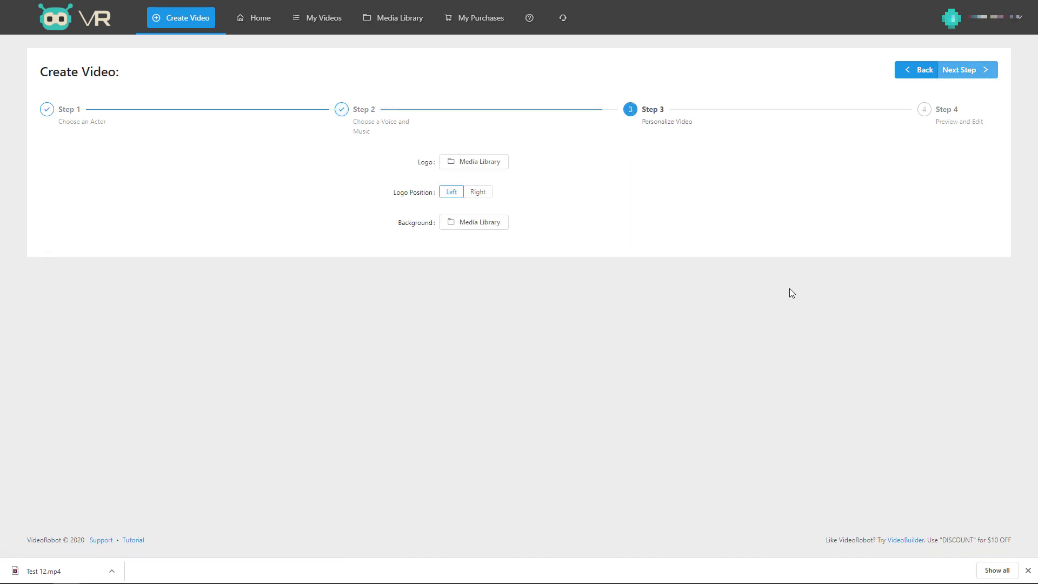
left_click(961, 72)
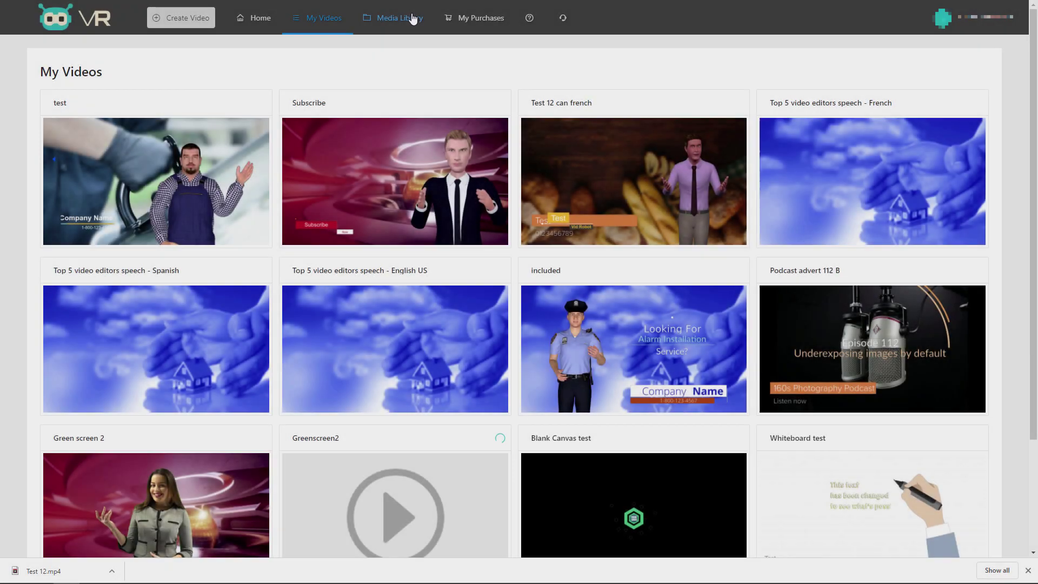
Browse the uploaded media library, then the list of purchases.
left_click(411, 19)
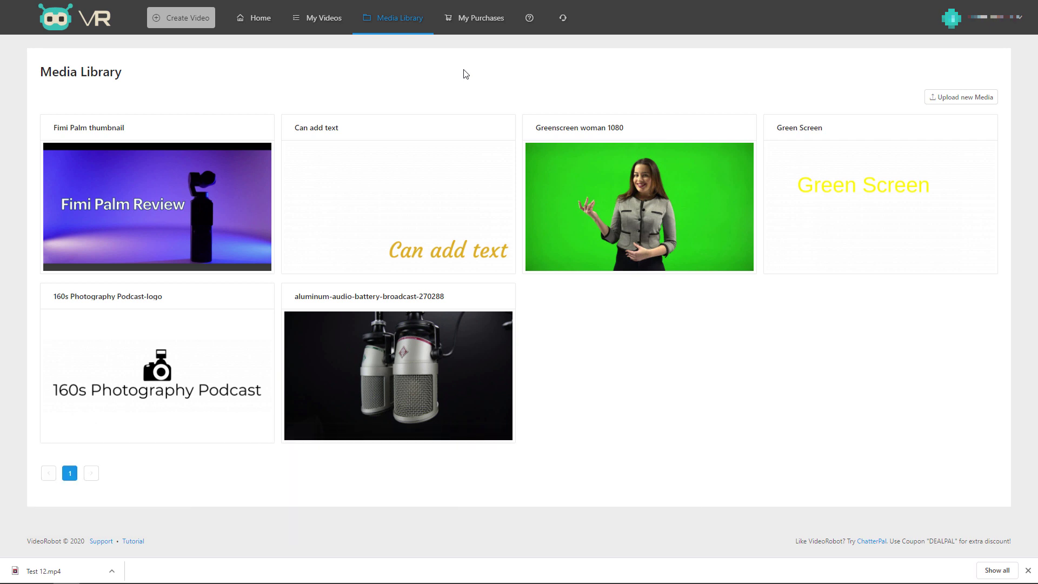
left_click(470, 25)
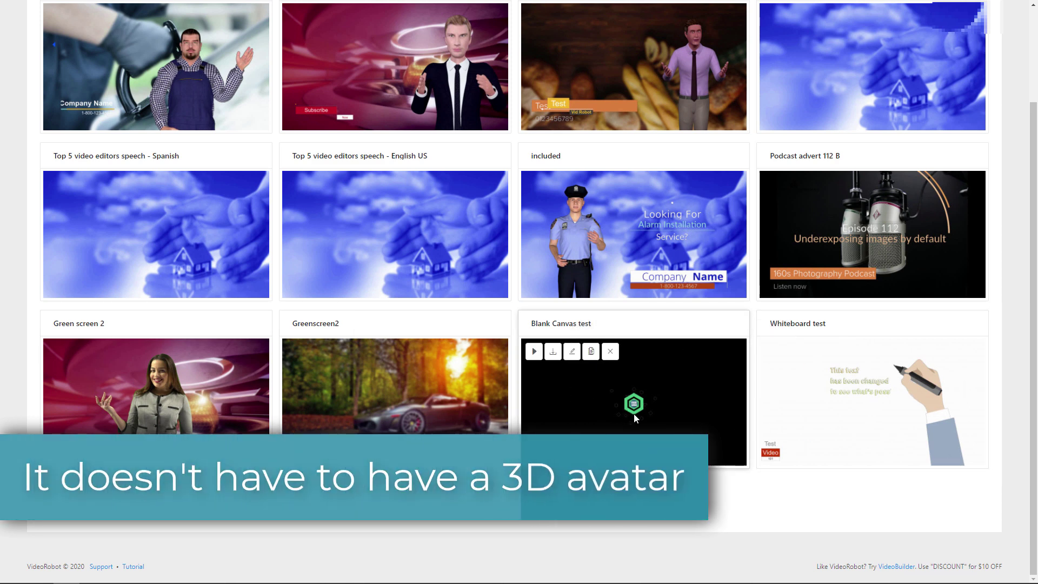
Preview the Blank Canvas test video, close the preview, and open it for editing.
left_click(534, 351)
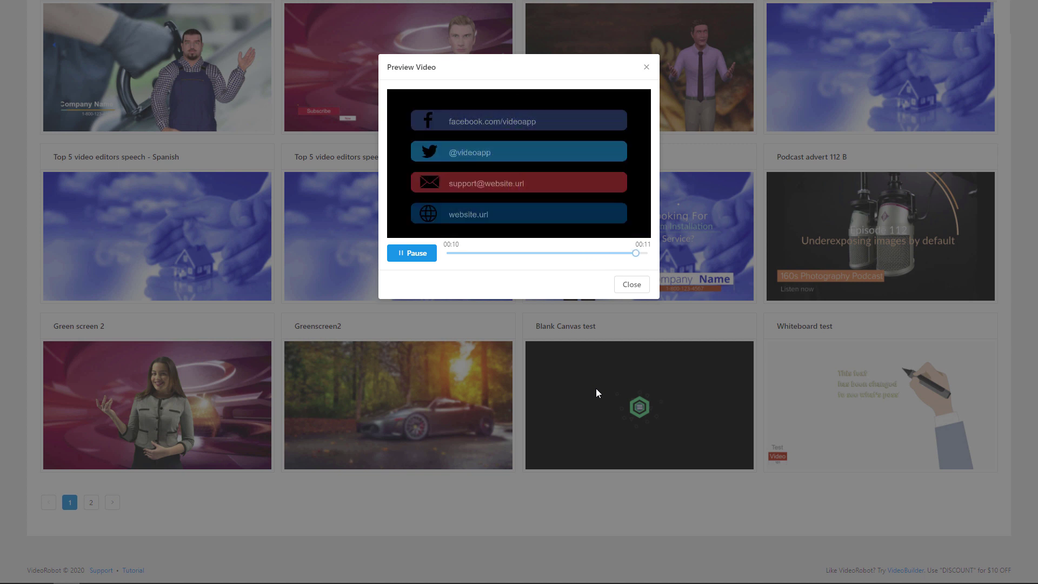
left_click(543, 329)
left_click(572, 351)
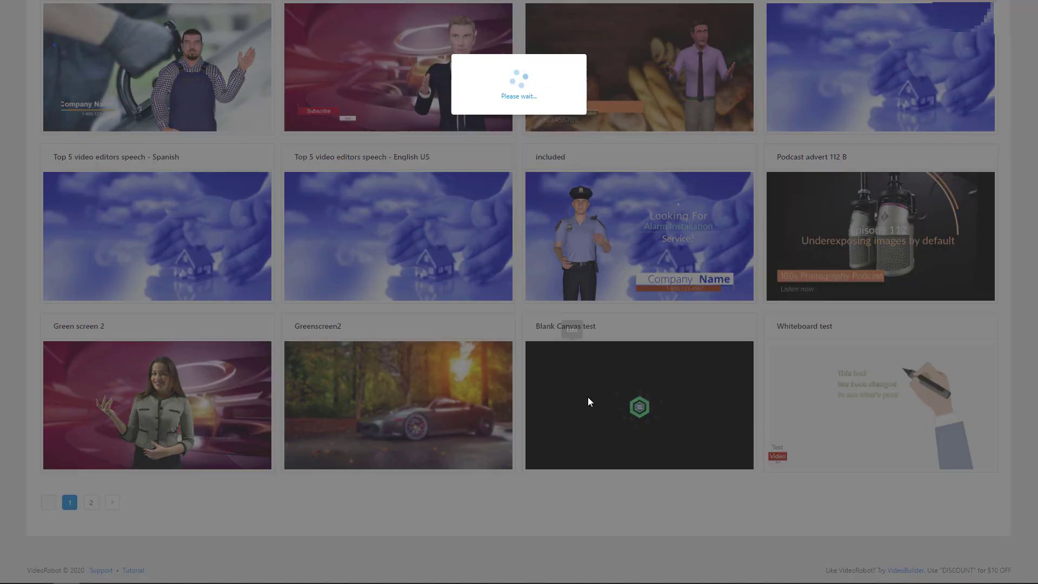
Add Lower Third Animation 2 at the Preview and Edit step, then return to My Videos.
left_click(960, 75)
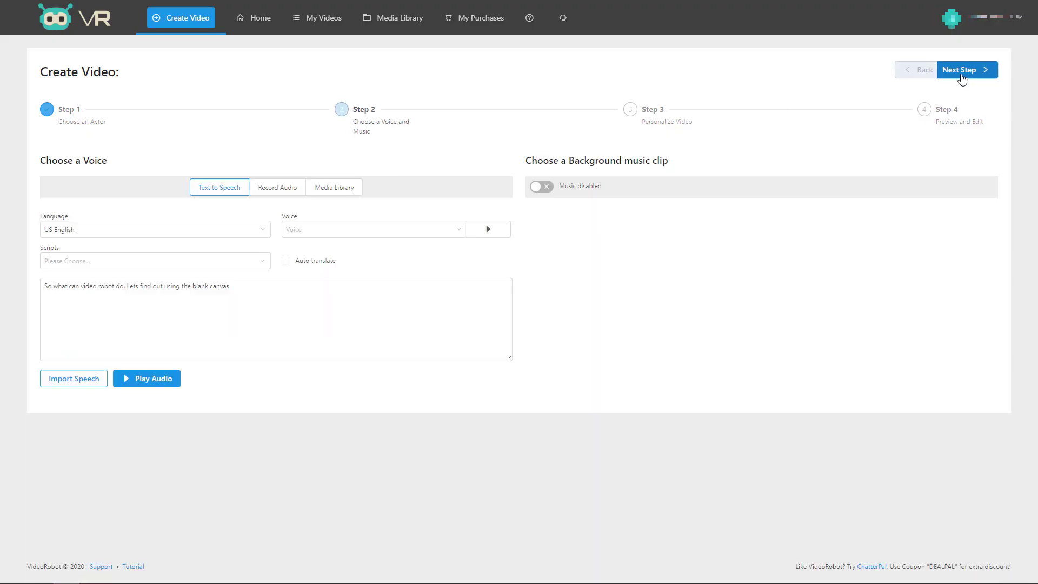
left_click(961, 75)
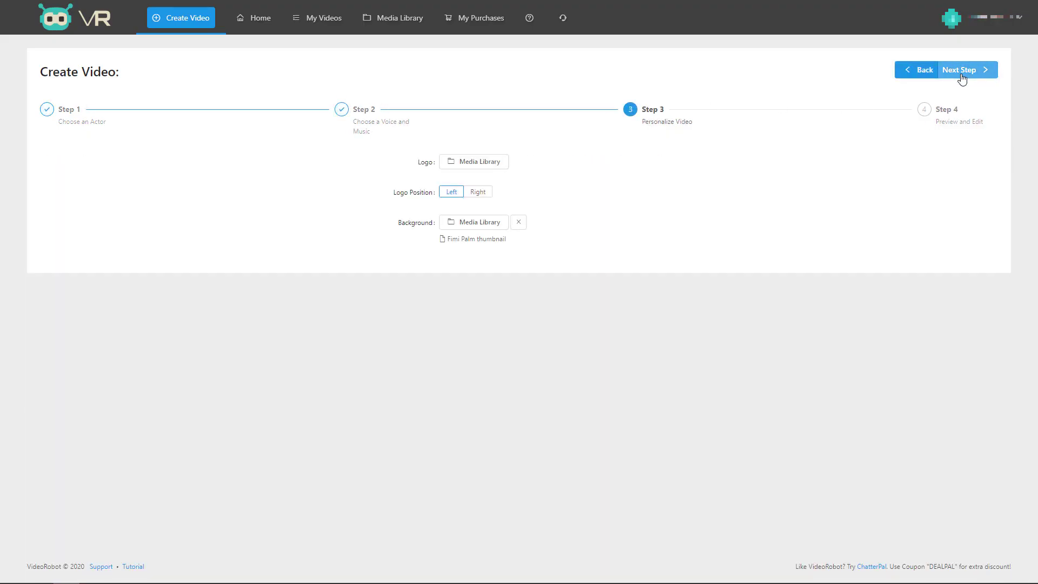
left_click(961, 76)
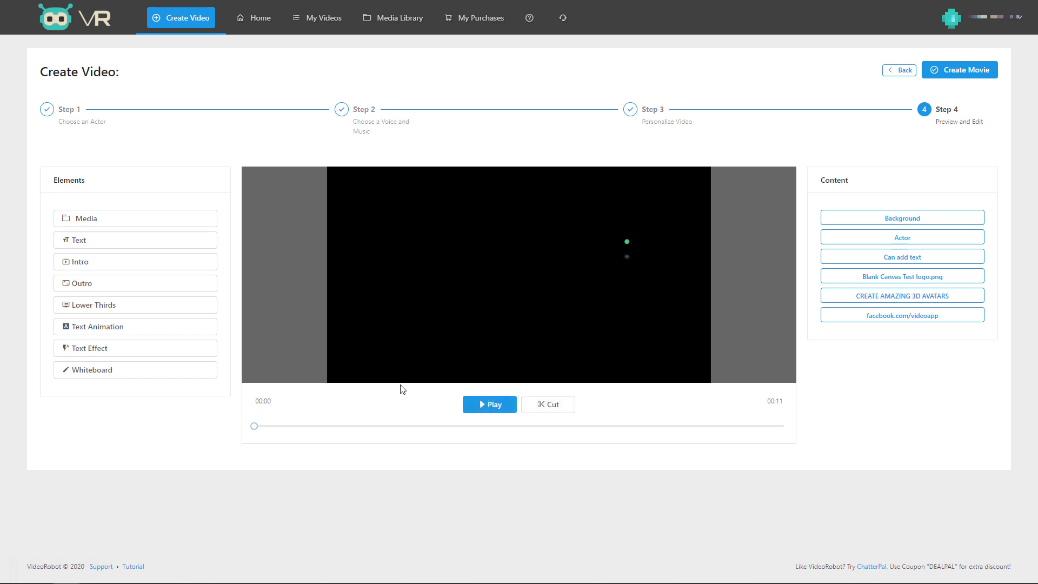
left_click(129, 305)
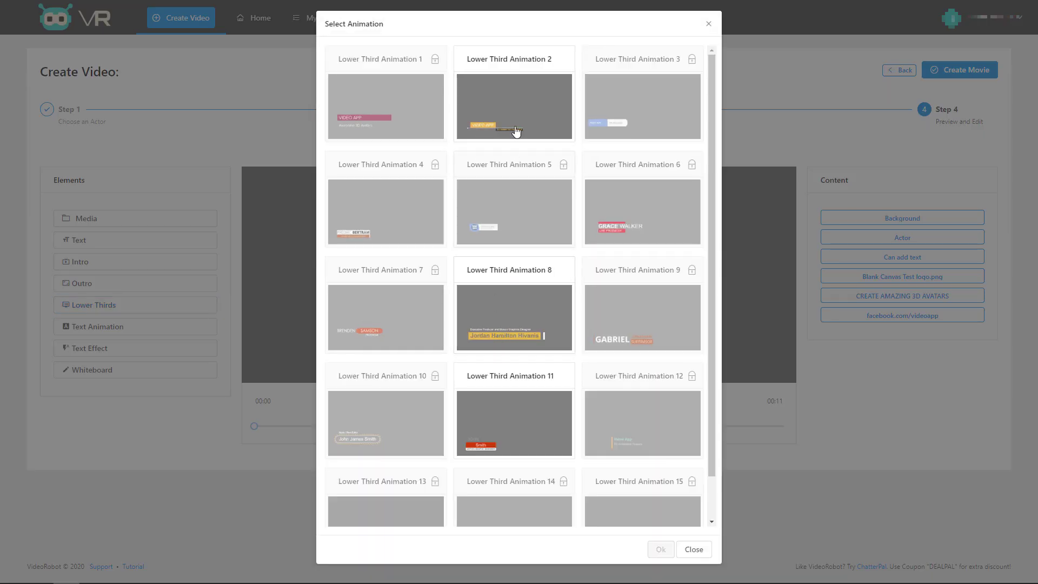
left_click(517, 107)
left_click(660, 549)
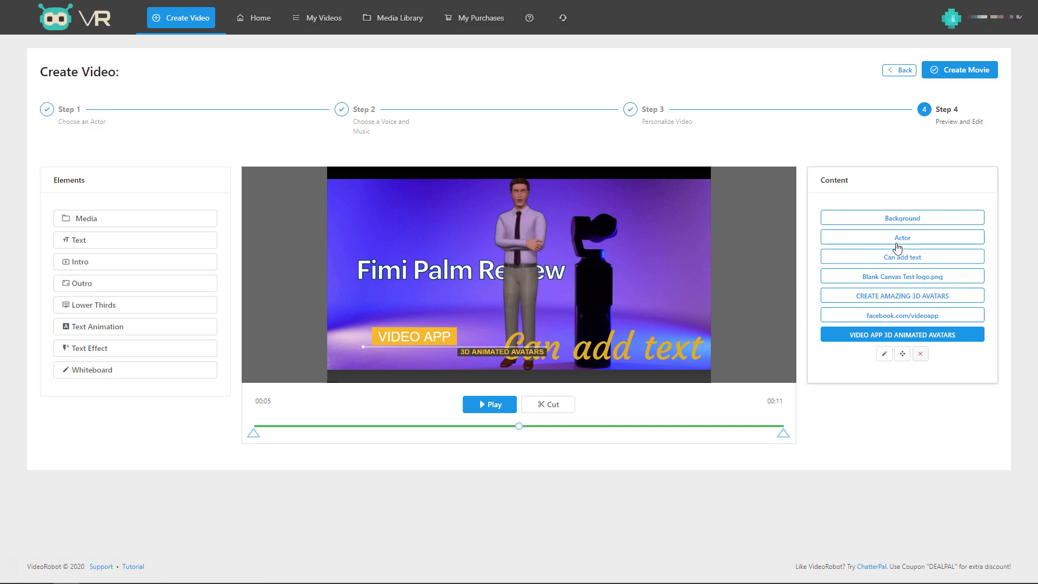
left_click(298, 26)
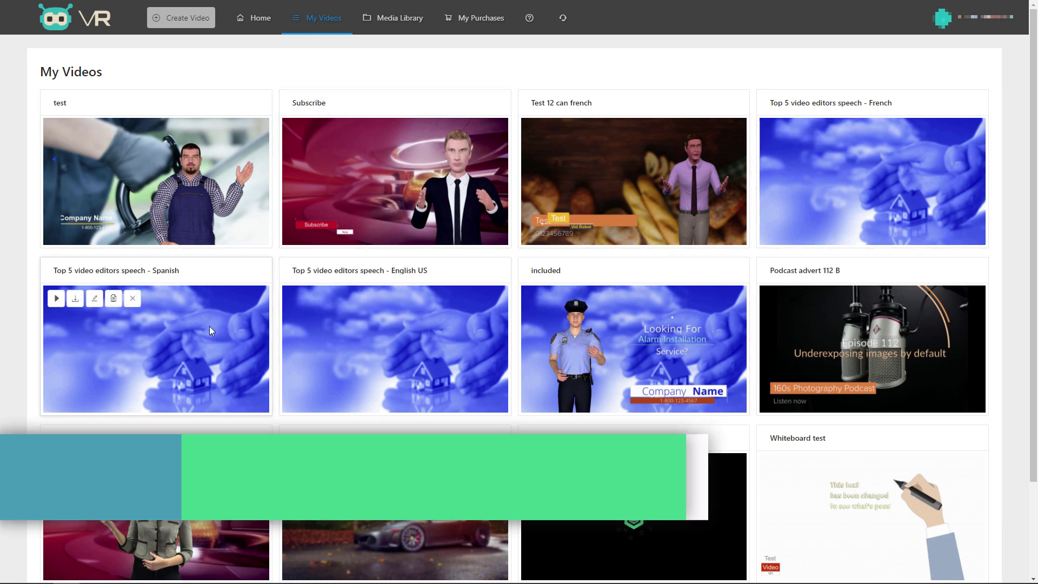
scroll(583, 406, "down", 2)
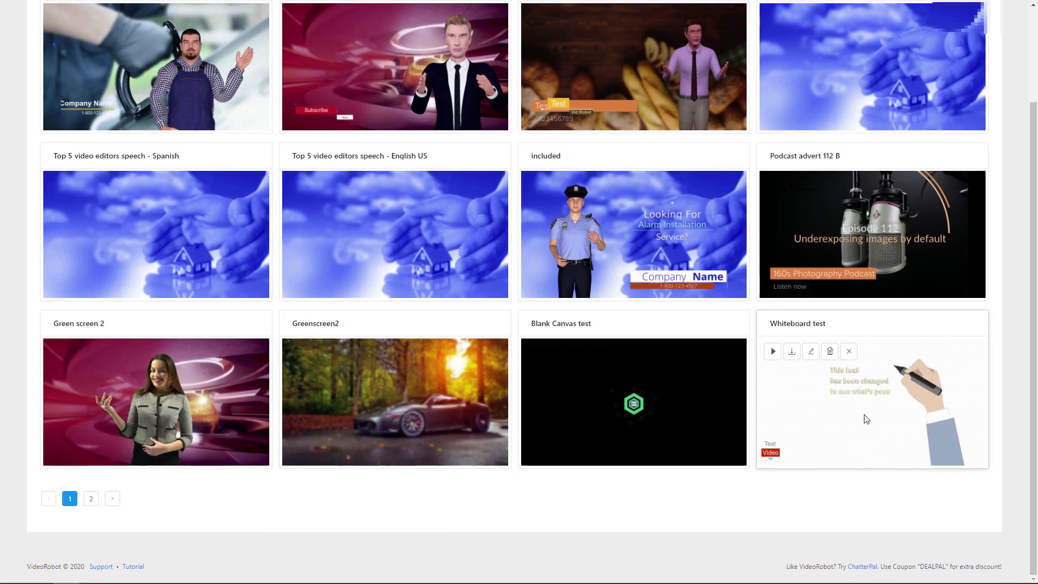
left_click(772, 352)
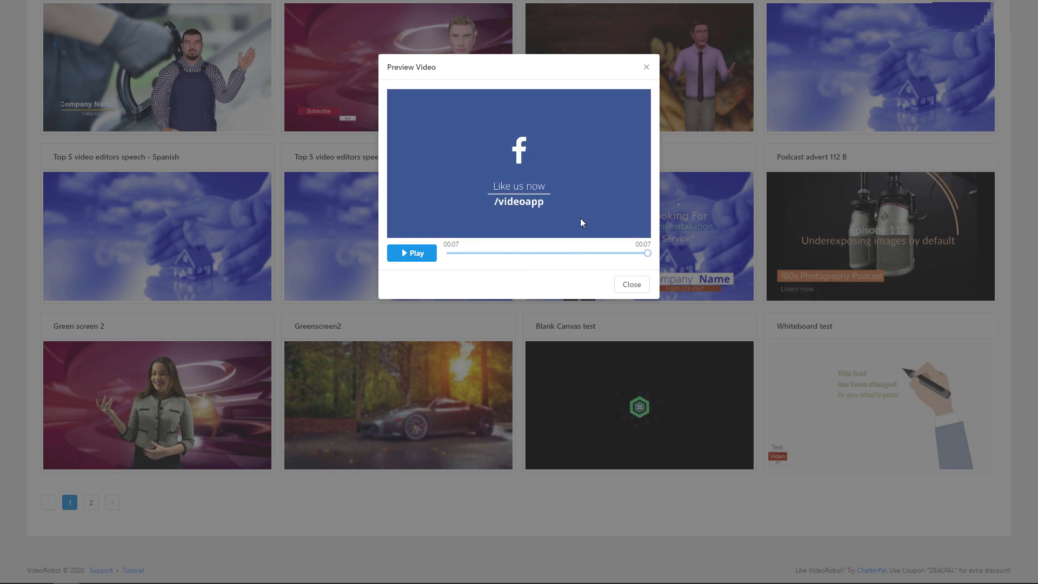
left_click(646, 67)
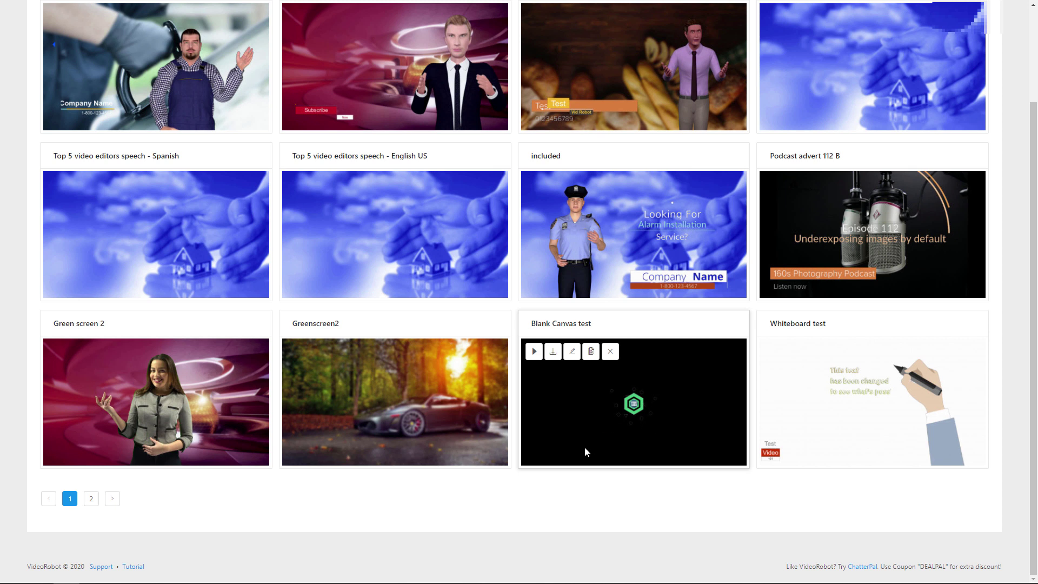
scroll(463, 462, "up", 2)
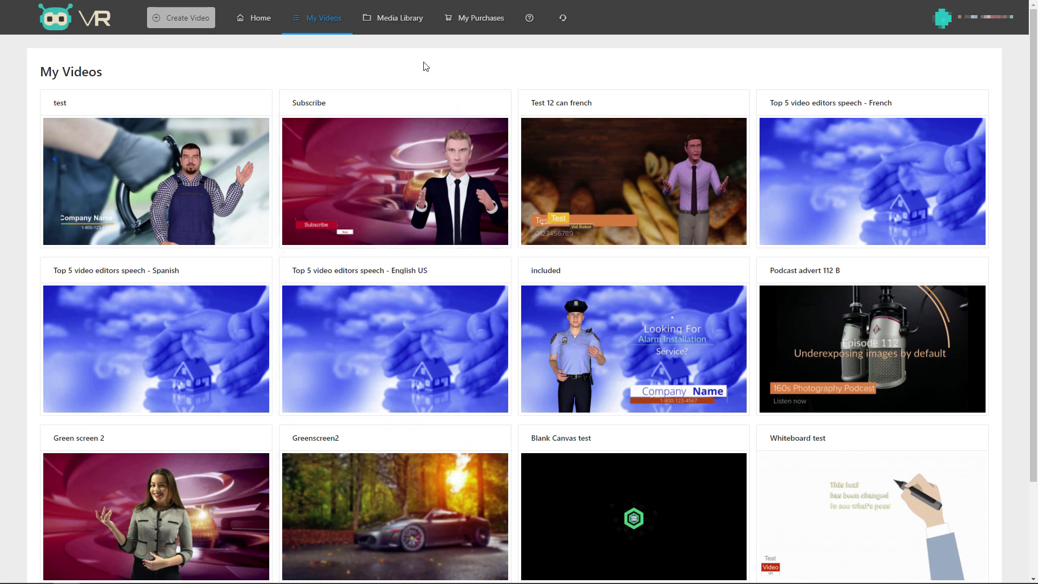
mouse_move(253, 184)
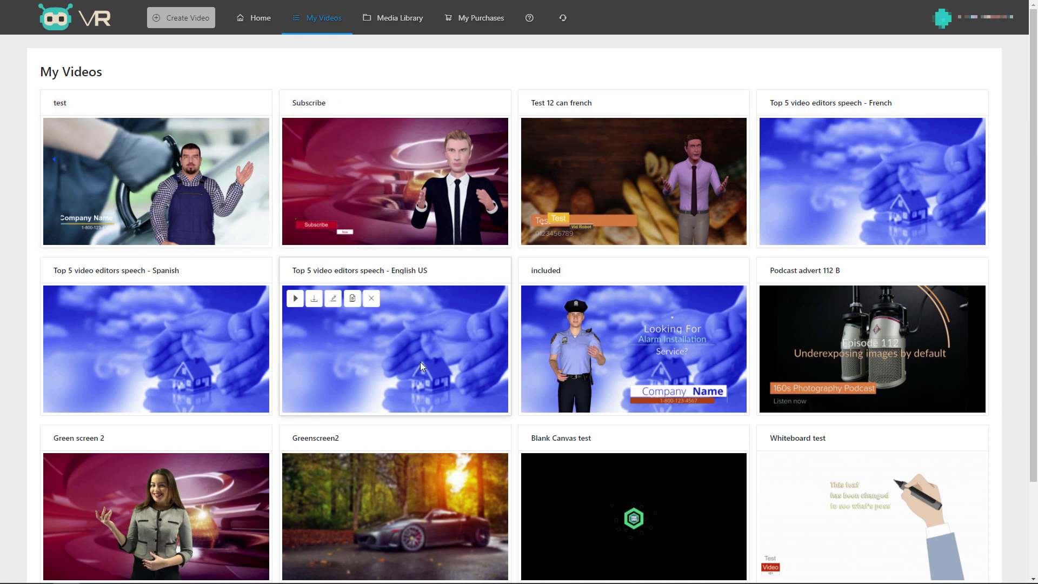
Start an Alarm Installation video with the Dave police officer actor, using ready-made voice-over with subtitles.
left_click(206, 18)
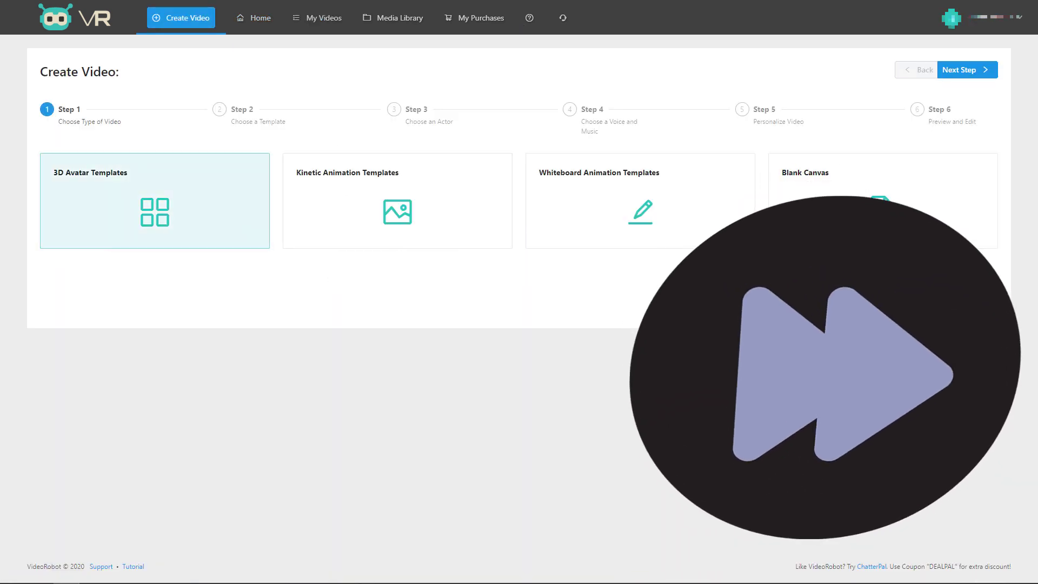
left_click(1003, 70)
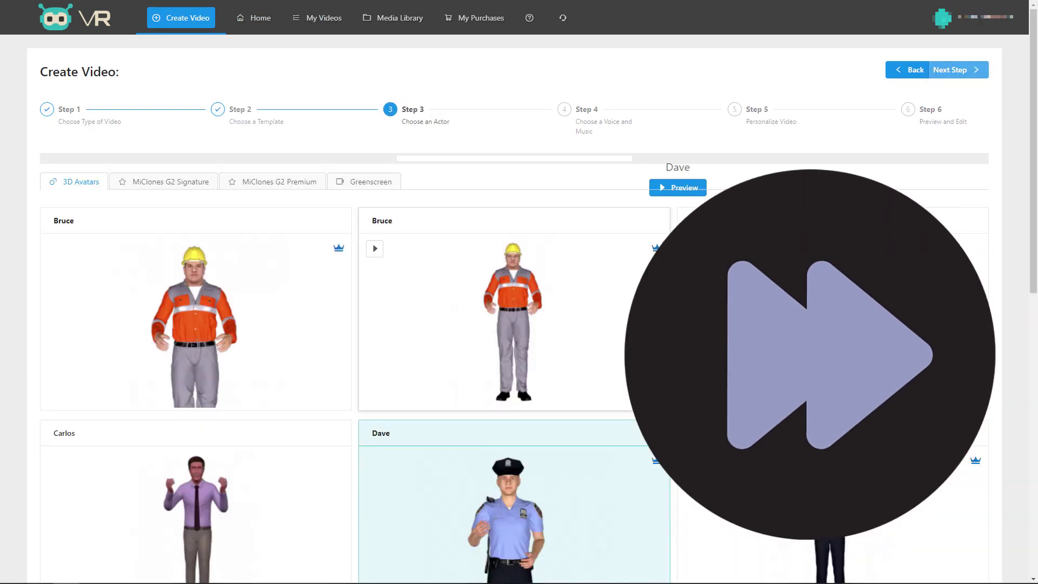
left_click(950, 70)
left_click(262, 187)
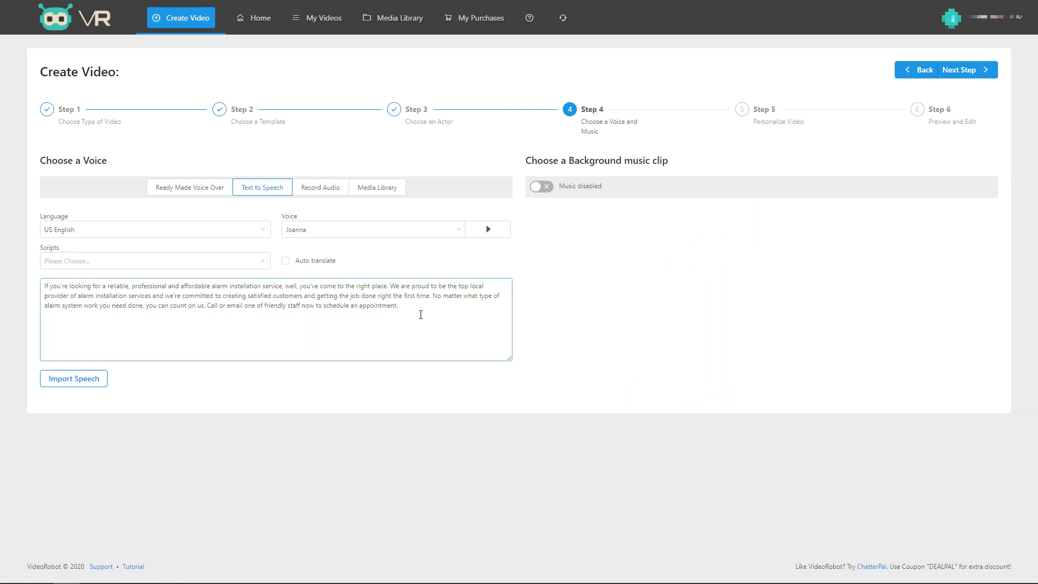
left_click(212, 191)
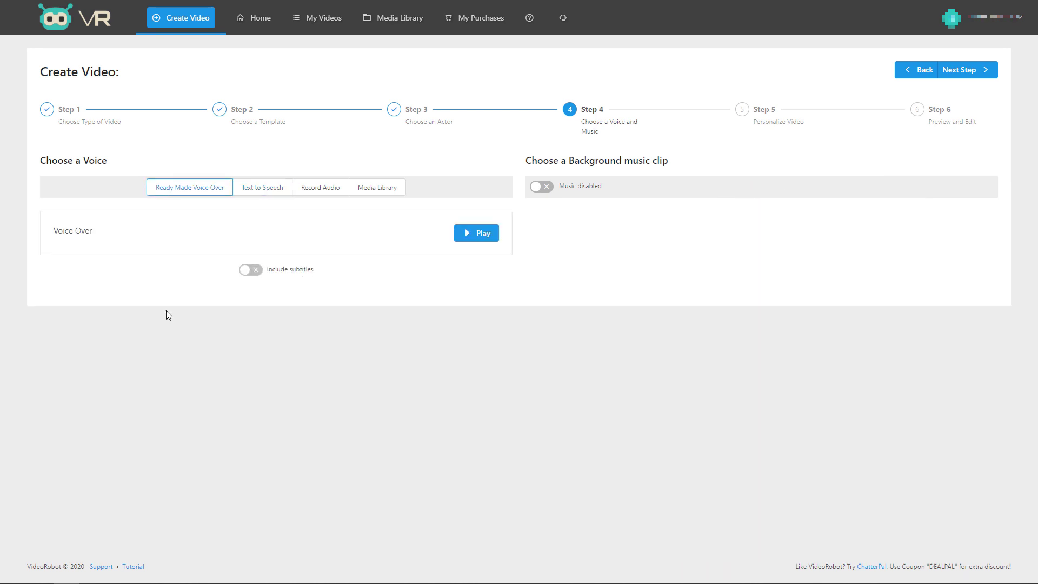
left_click(251, 271)
Switch the voice to Text to Speech and replace the existing script with 'jj bob'.
left_click(260, 189)
left_click_drag(416, 305, 31, 287)
type("ji")
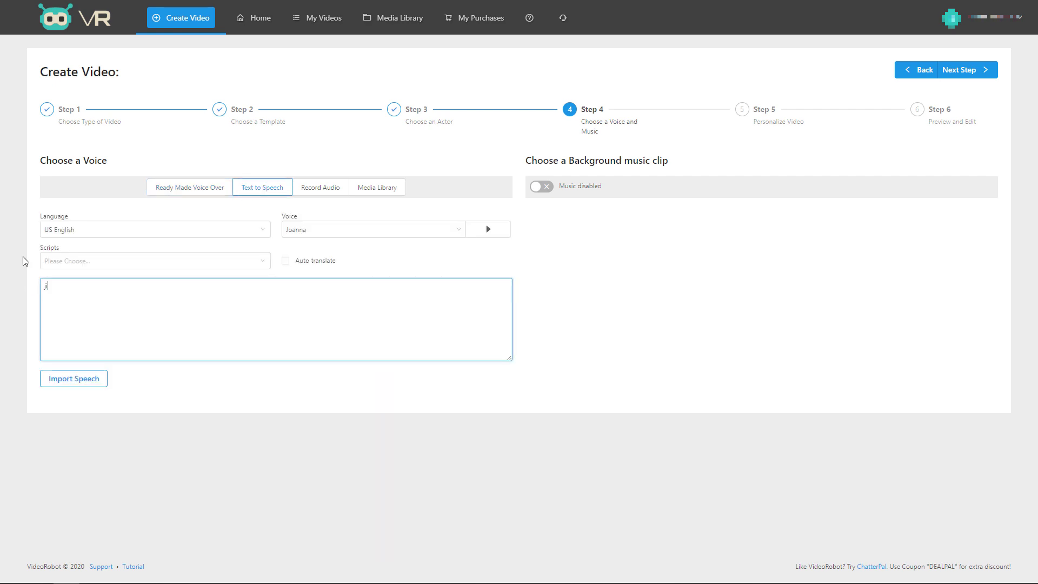
type("j bob")
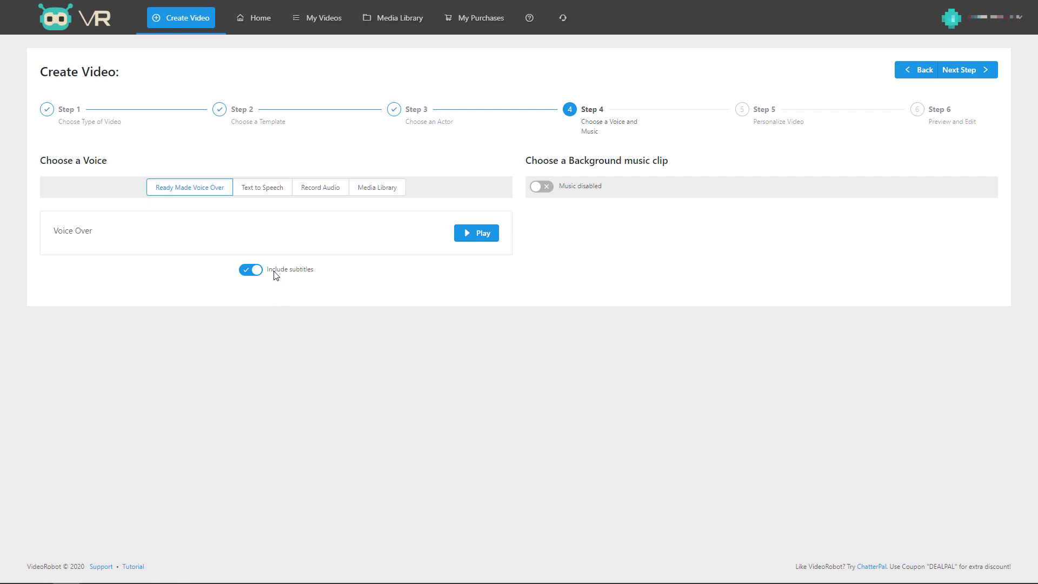
Advance past personalisation to Preview and Edit, then enable a social media GIF in Create Movie settings.
left_click(974, 71)
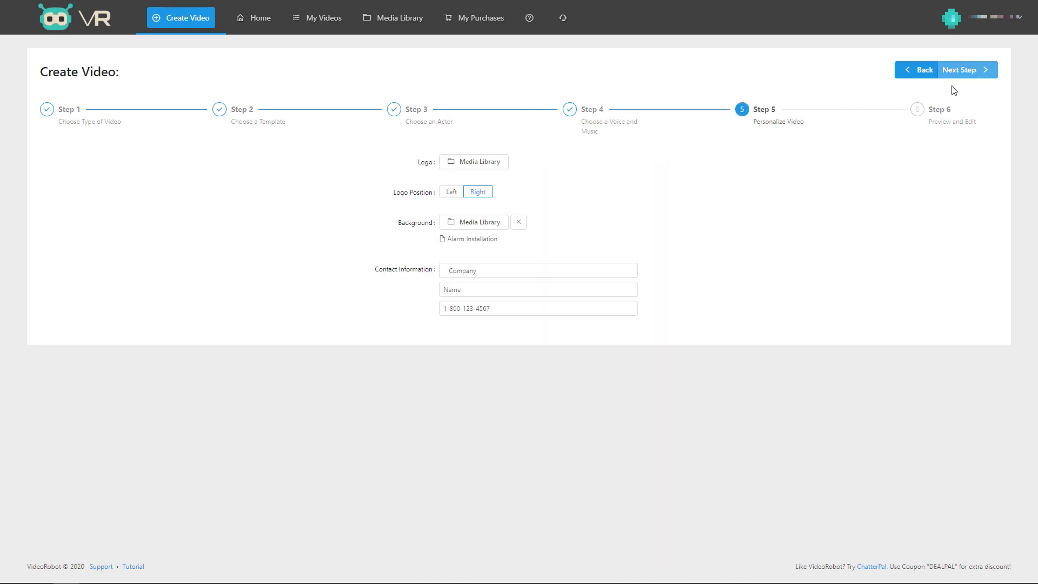
left_click(970, 75)
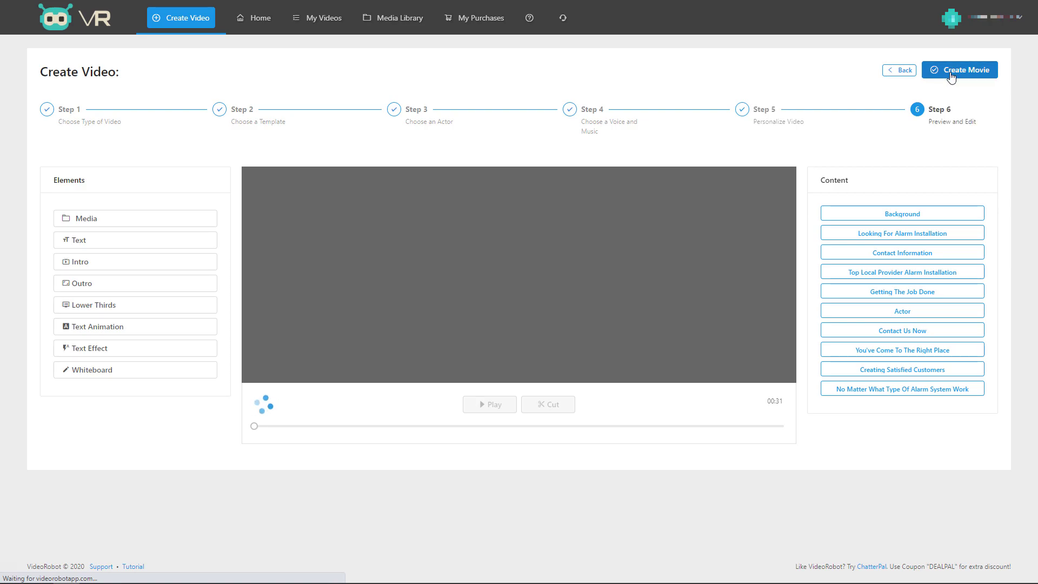
left_click(951, 71)
left_click(511, 189)
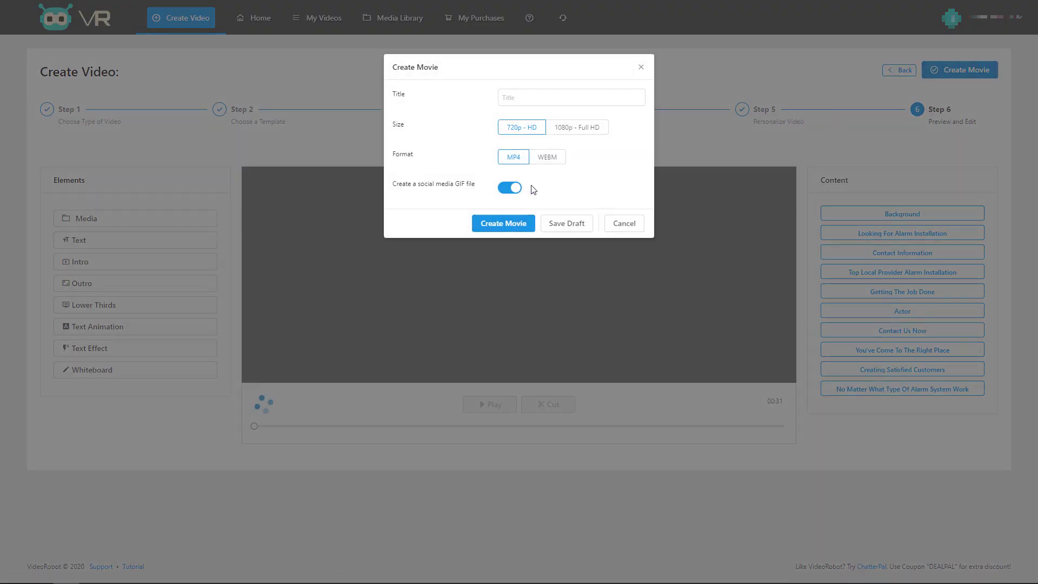